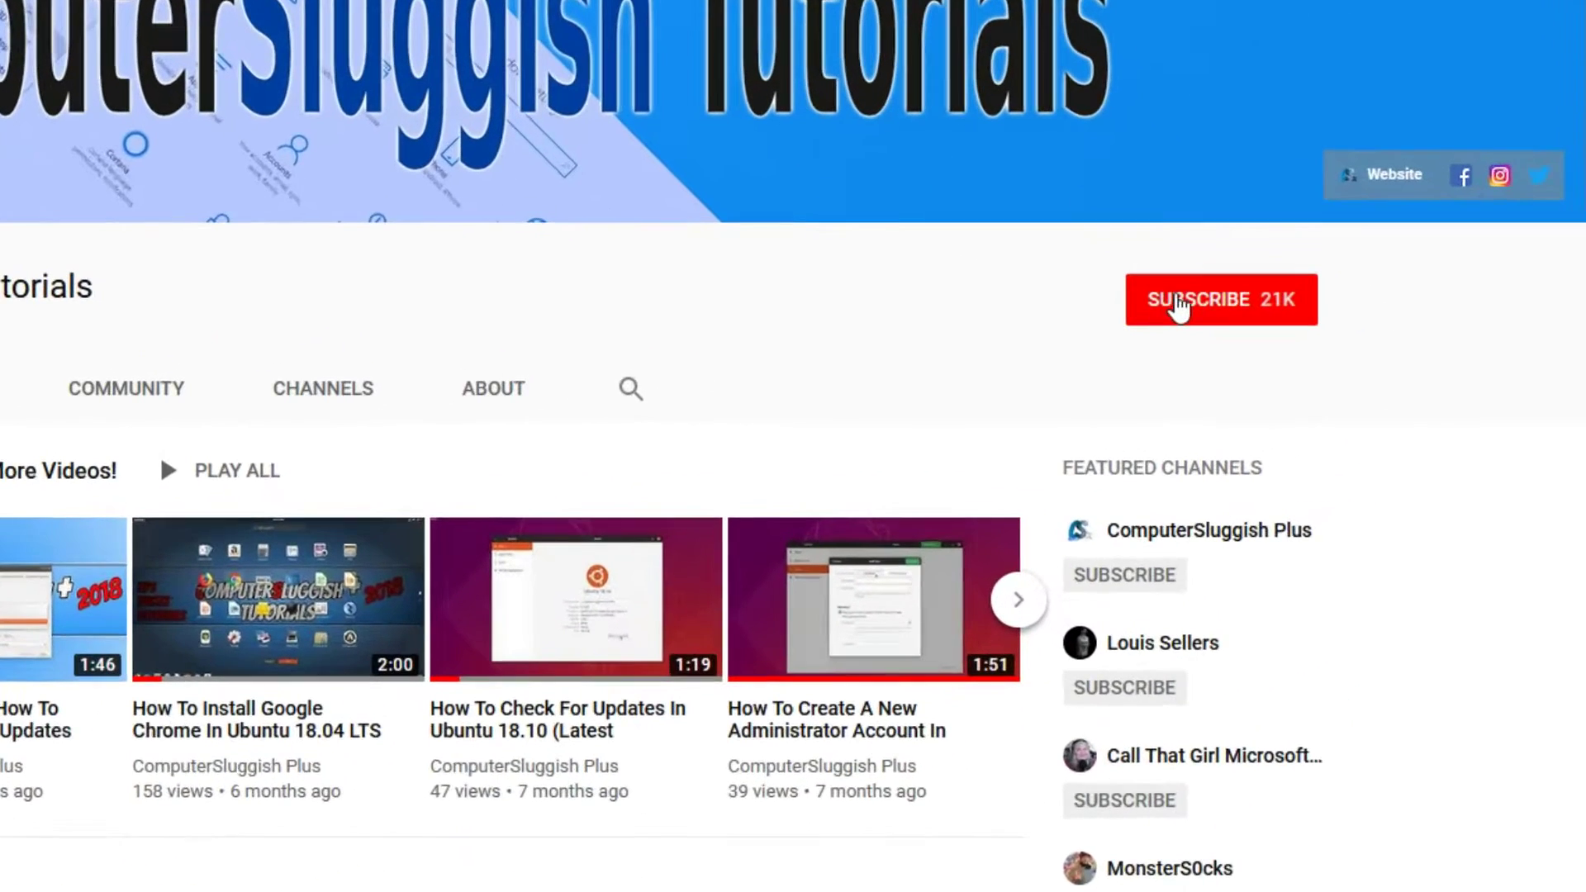
# - Subscribe to the tutorial channel with all notifications on, then open the PowerToys GitHub releases page
pyautogui.click(1238, 315)
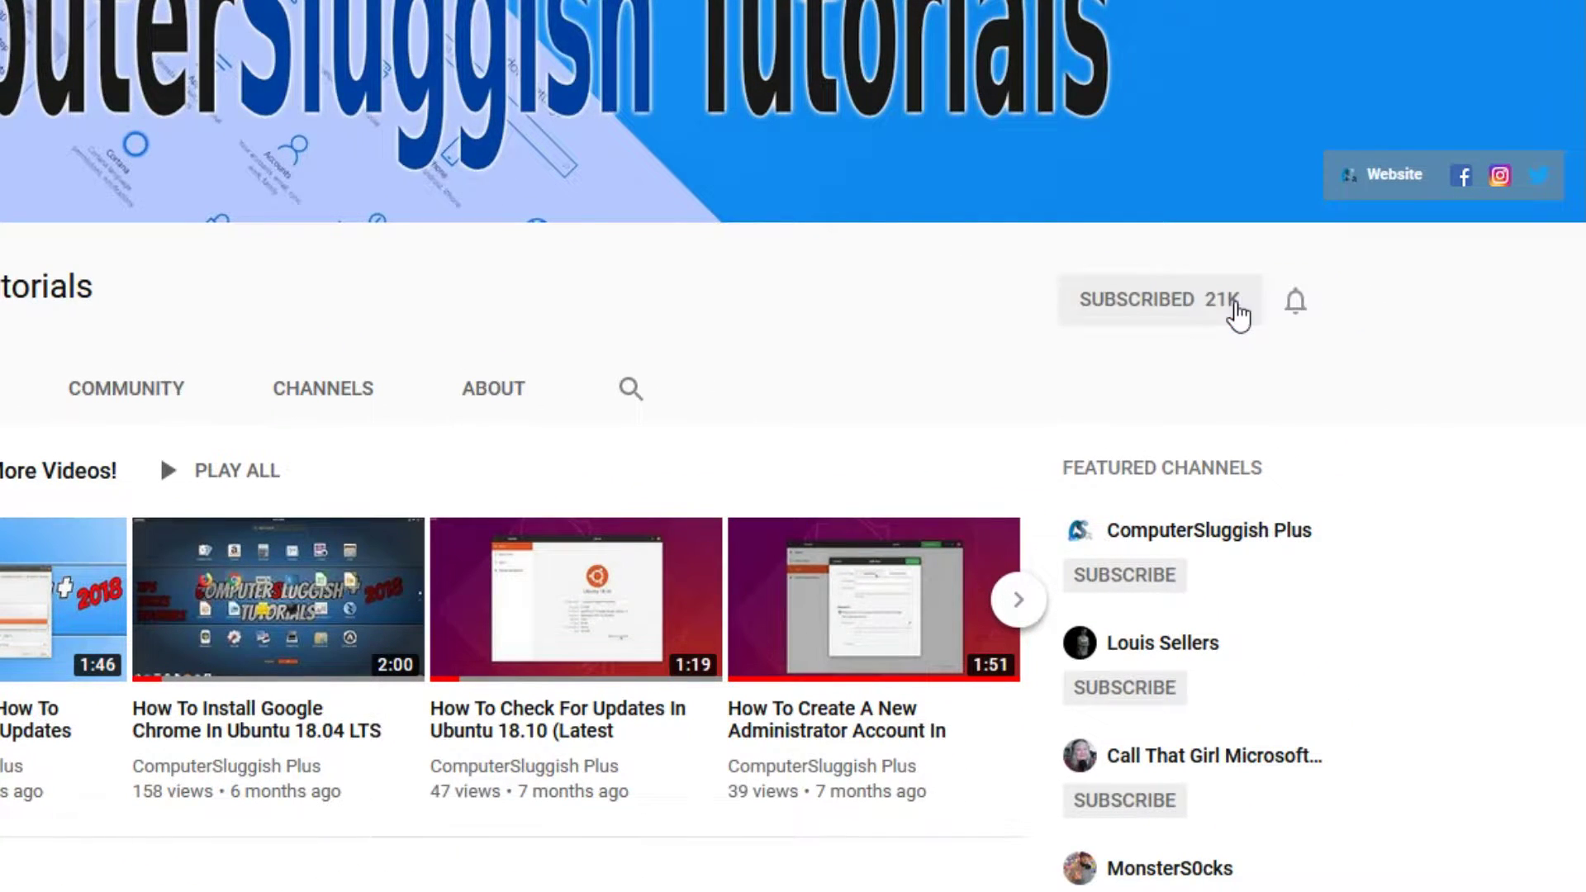
pyautogui.click(1298, 310)
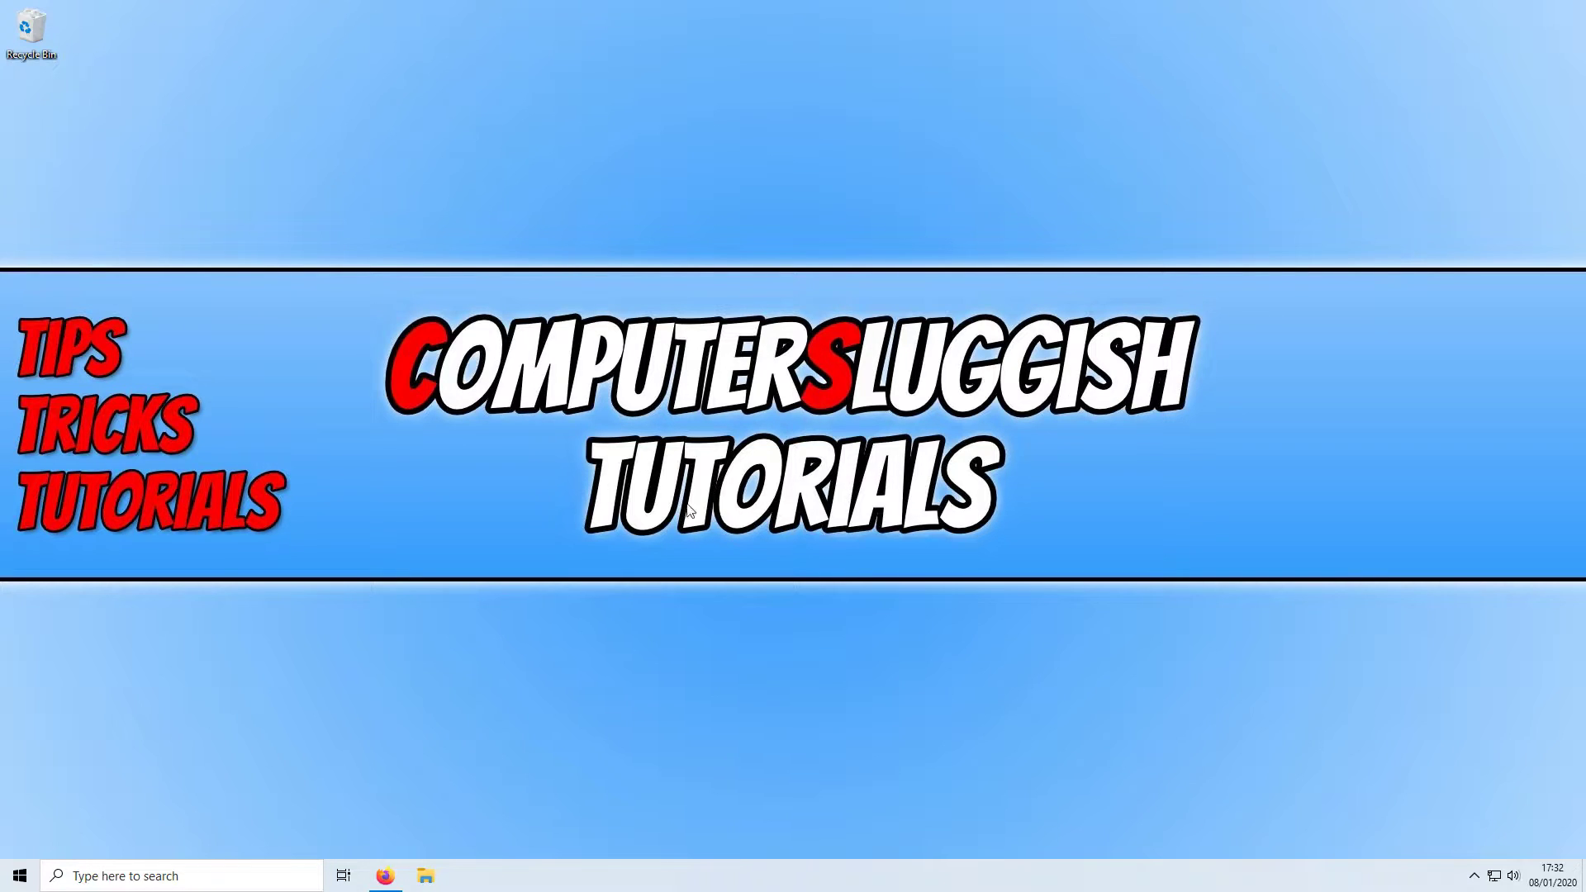
pyautogui.click(387, 876)
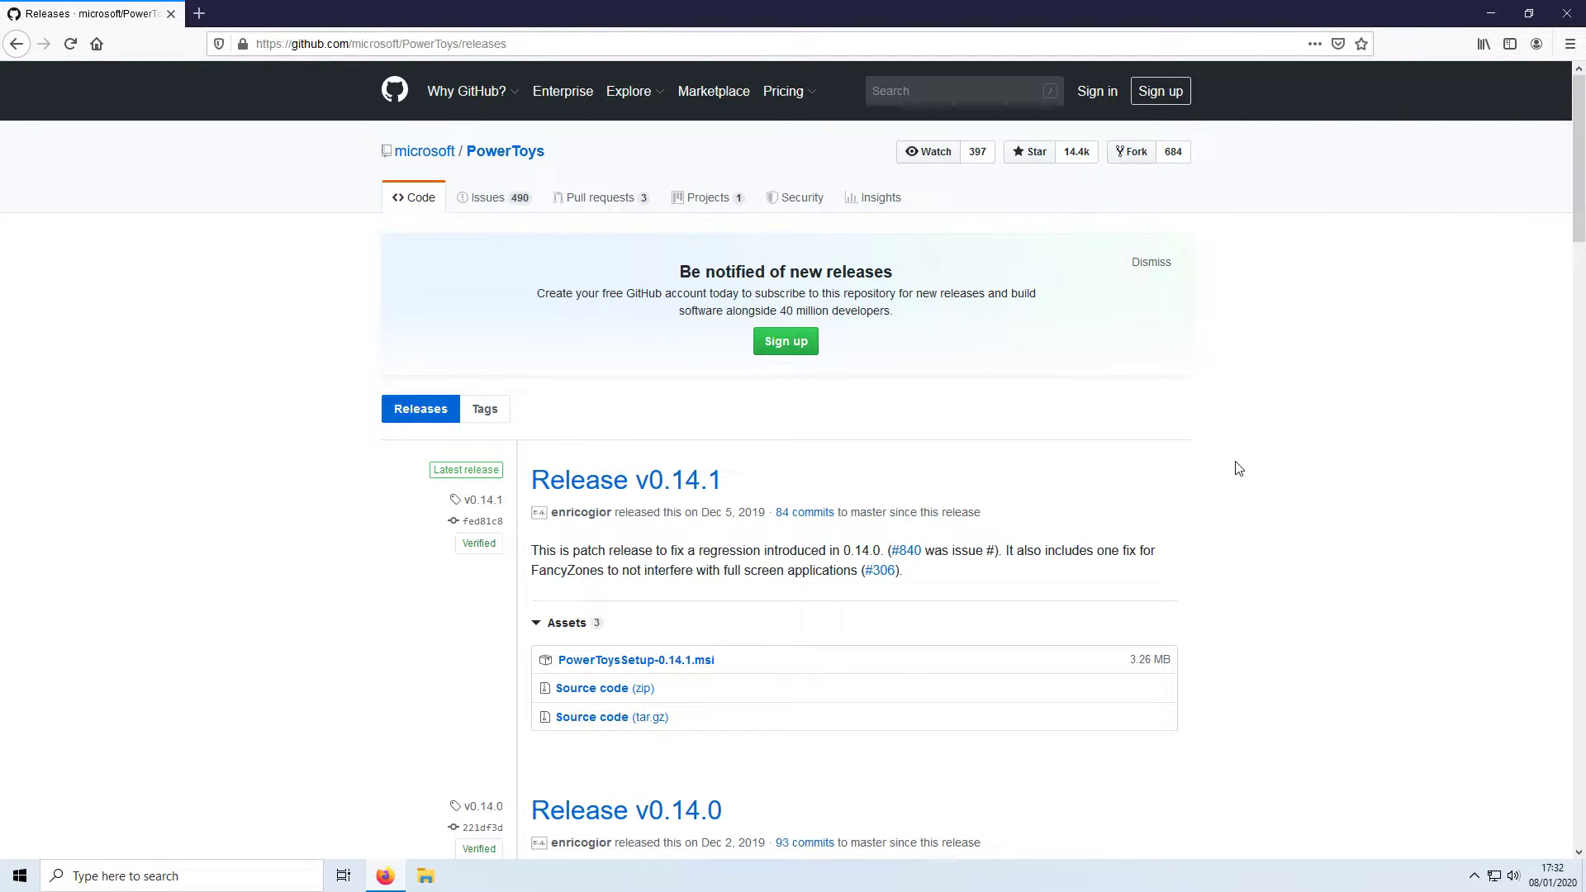
# - Download PowerToysSetup-0.14.1.msi from the releases assets and run the installer
pyautogui.click(701, 666)
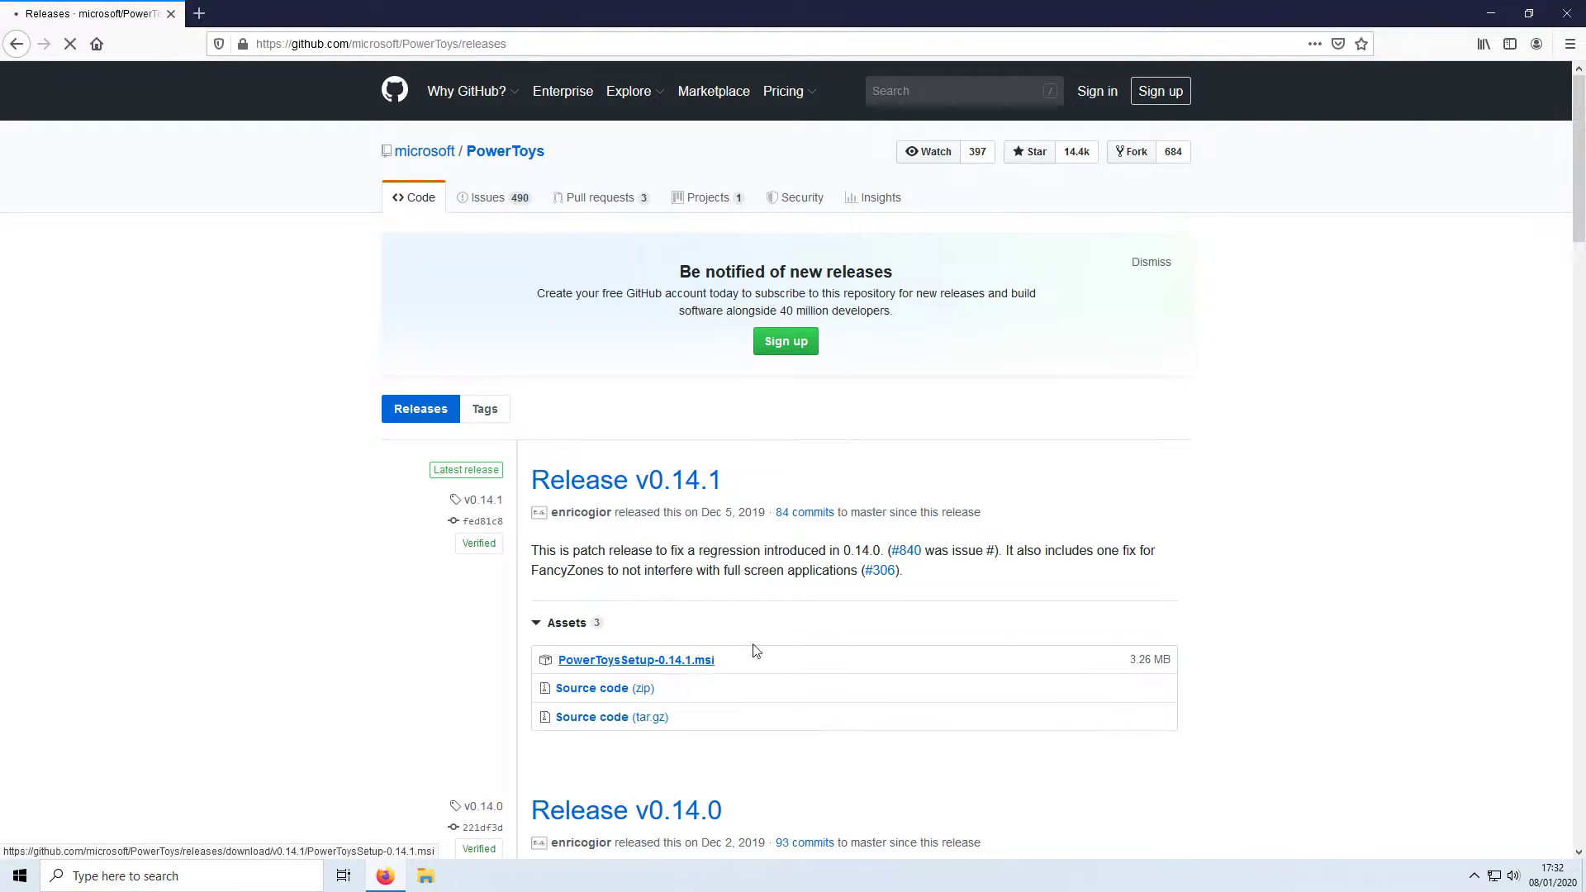
pyautogui.click(1044, 346)
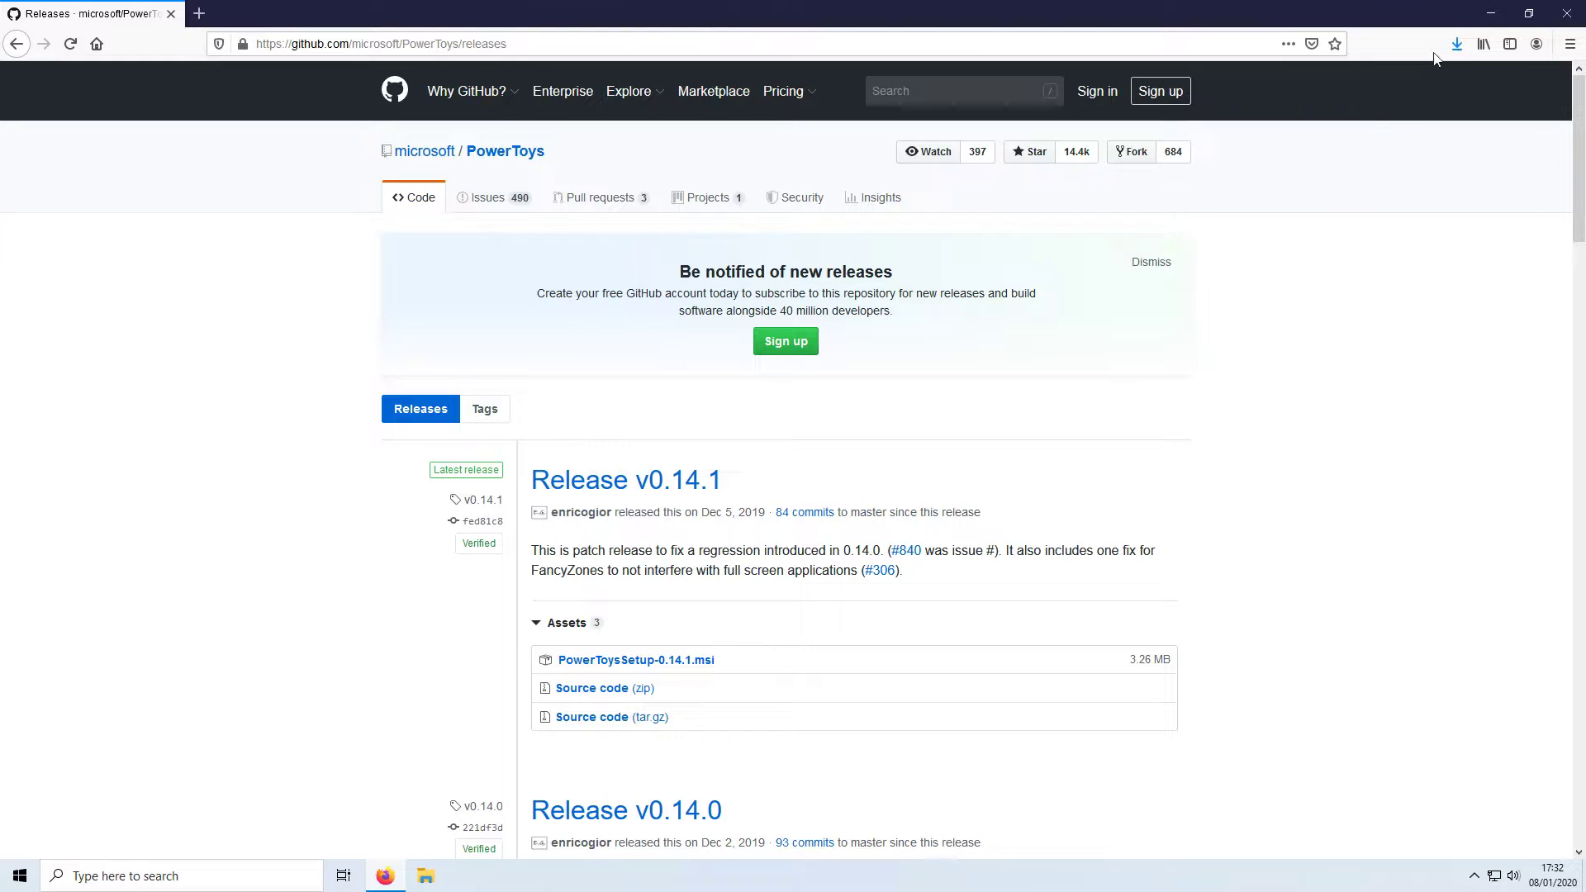
pyautogui.click(1457, 43)
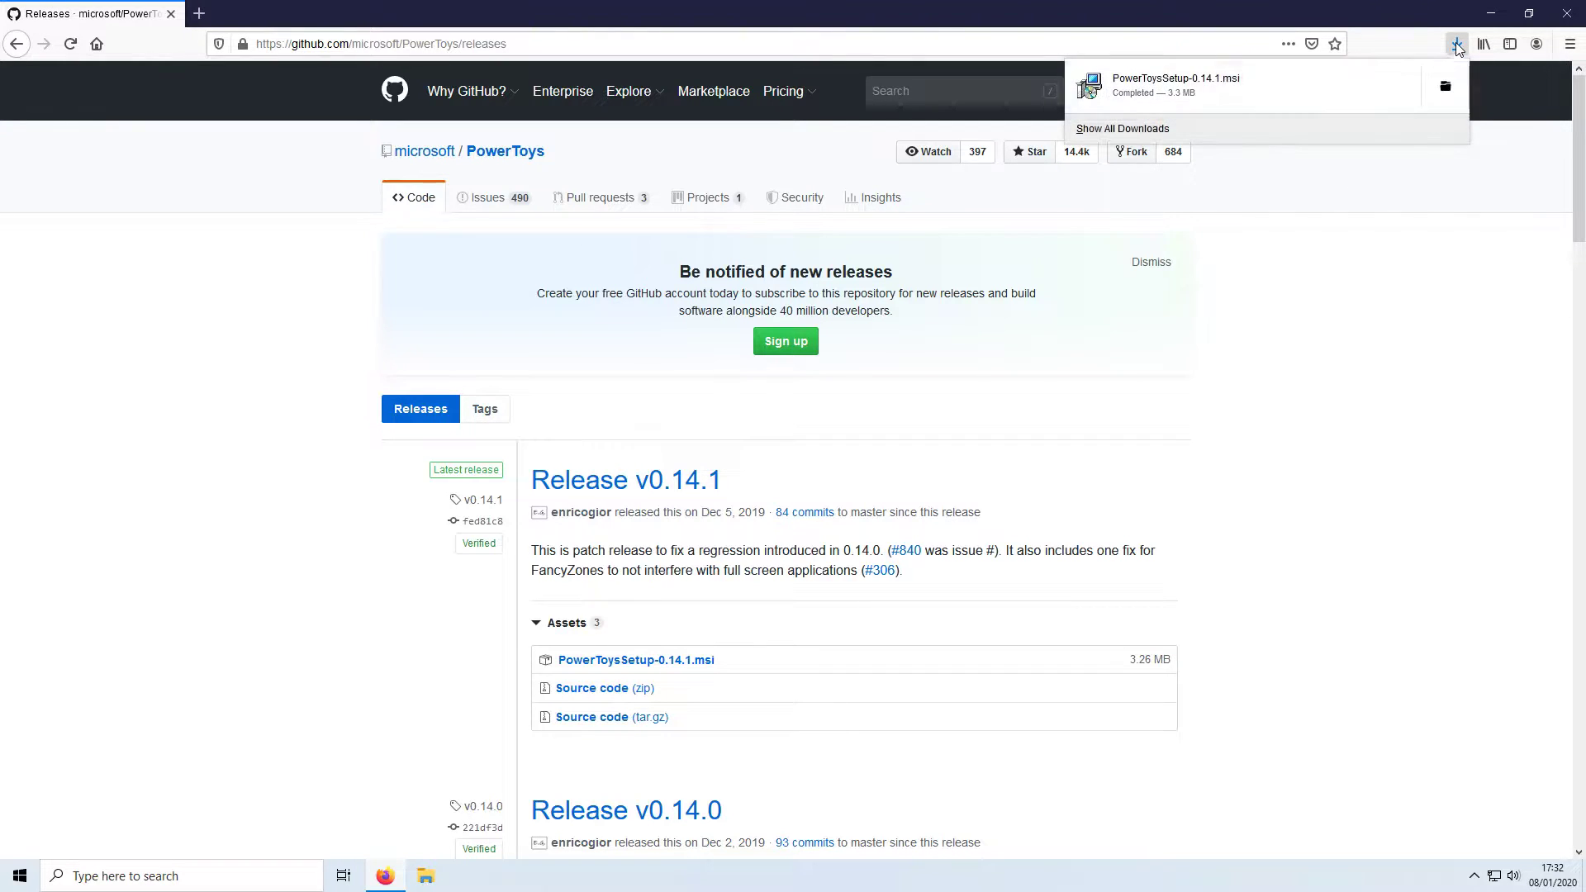
pyautogui.click(1302, 81)
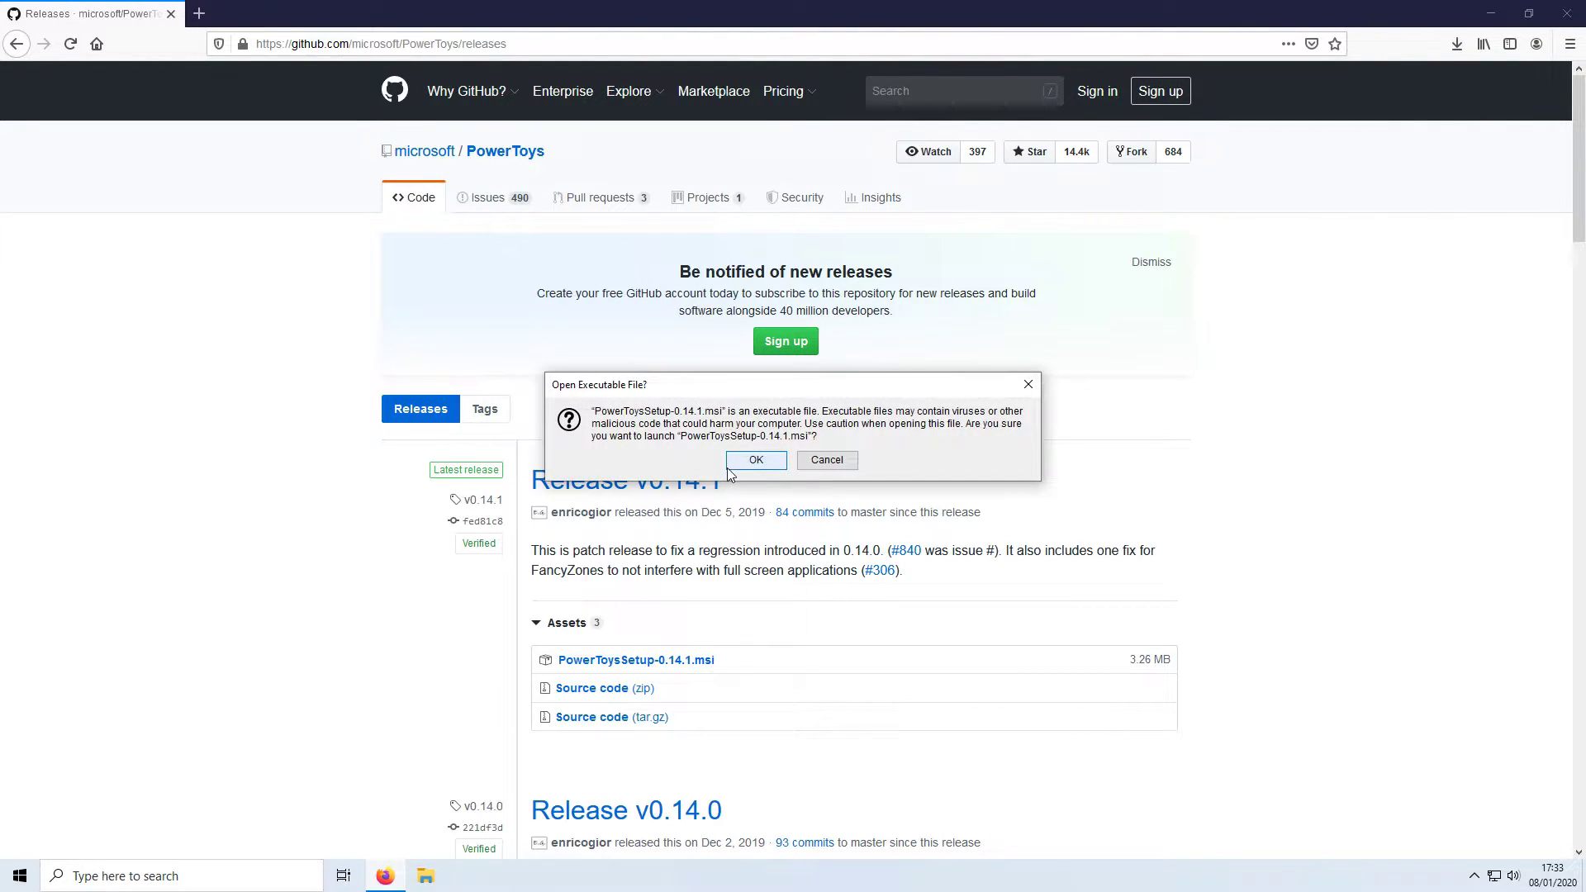
pyautogui.click(730, 472)
pyautogui.click(849, 449)
# - Install PowerToys through the setup wizard, accepting the licence and the default C:\Program Files\PowerToys\ folder
pyautogui.click(1490, 13)
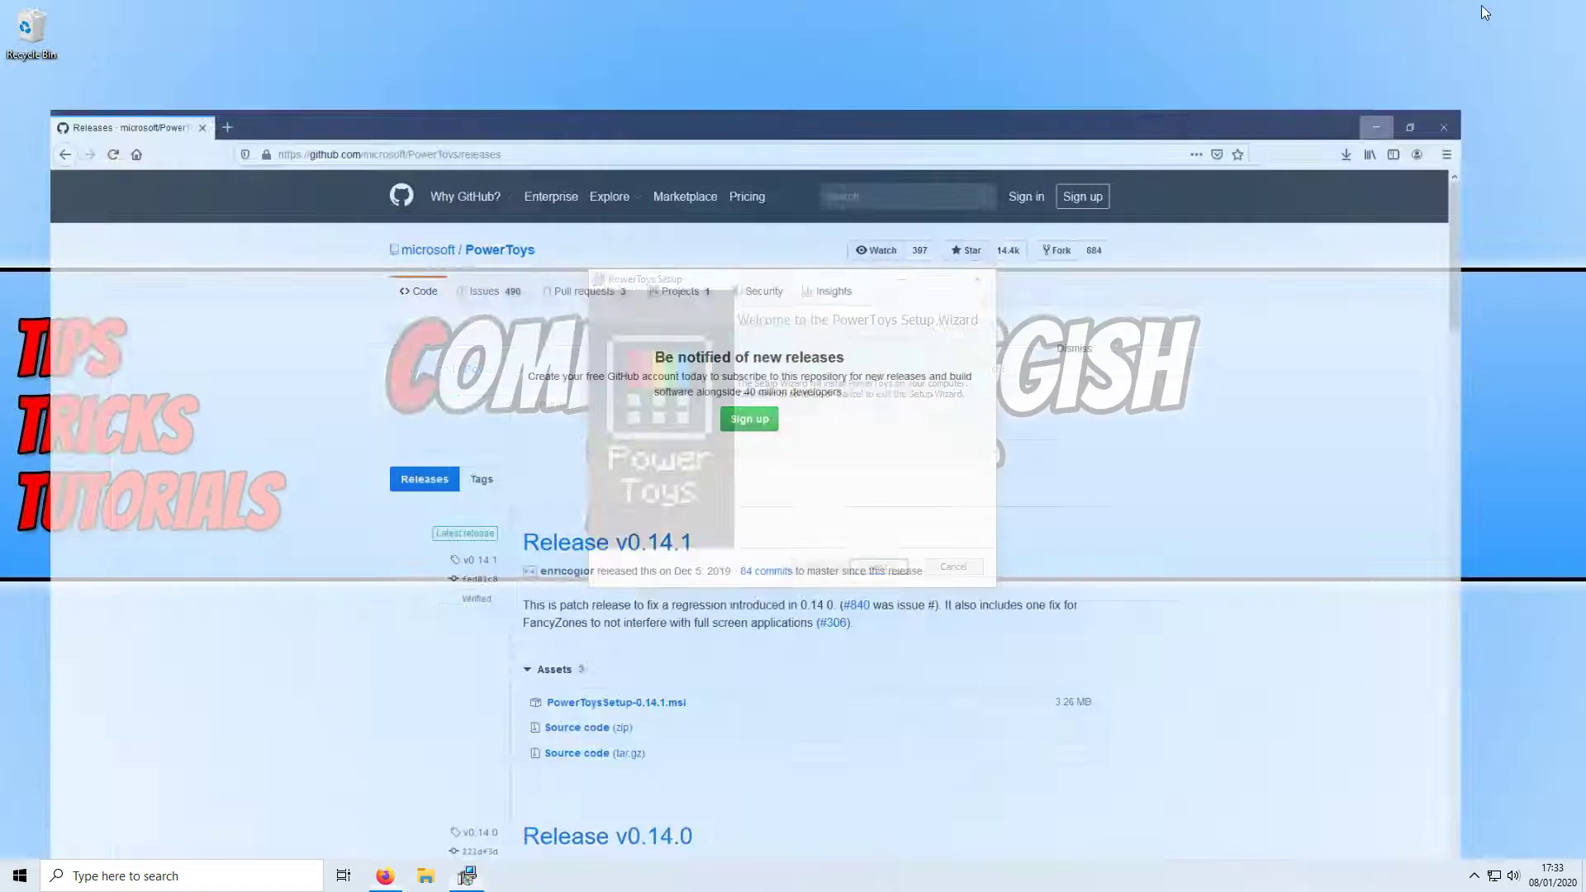
pyautogui.click(877, 568)
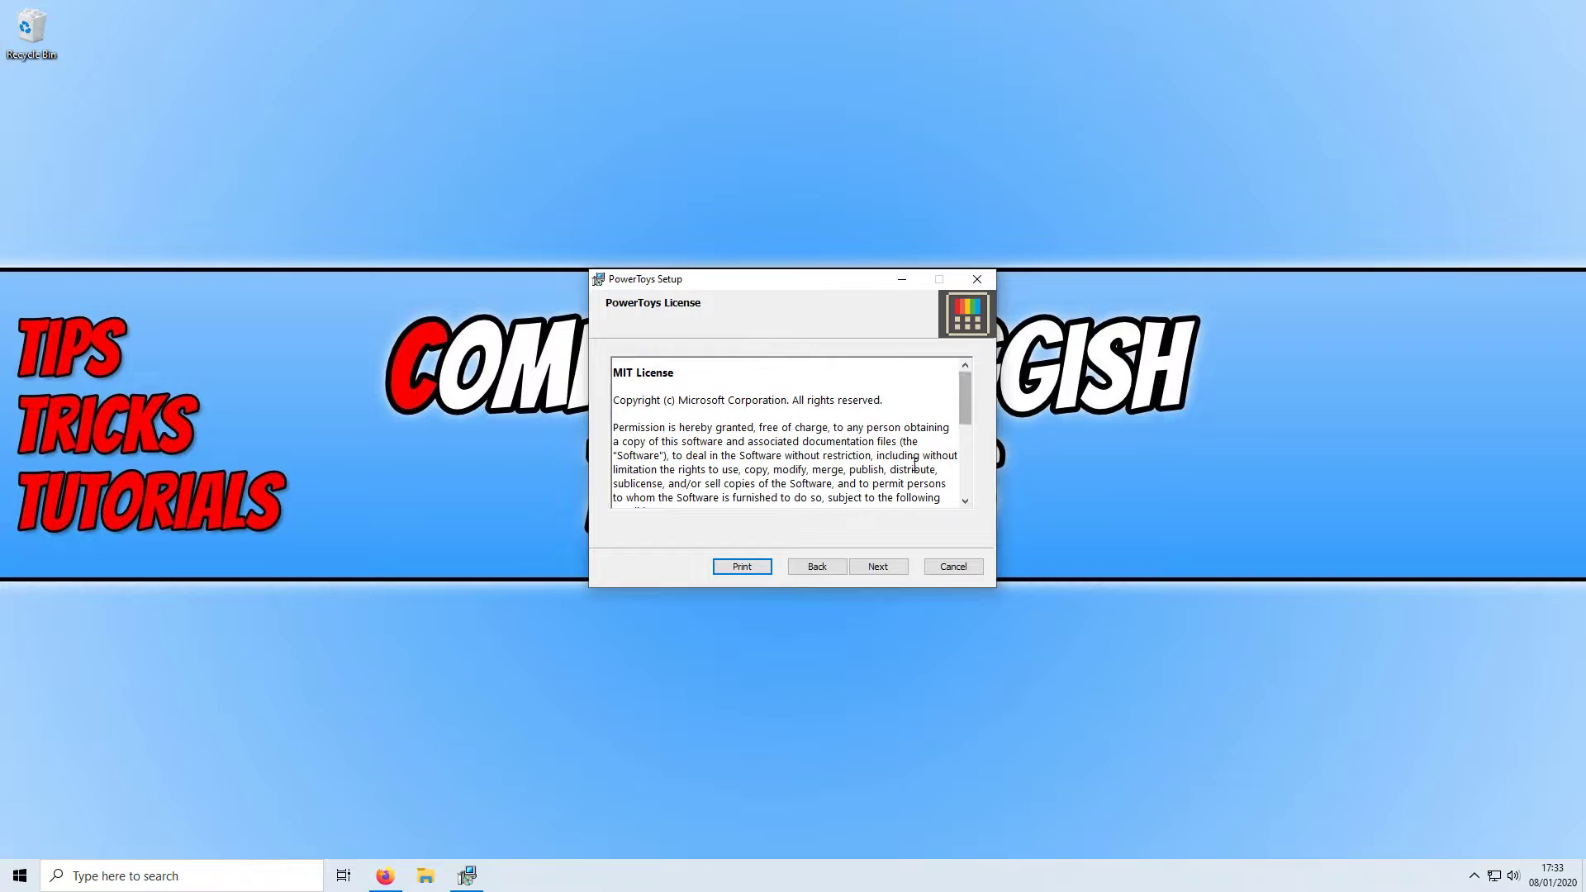
pyautogui.click(883, 569)
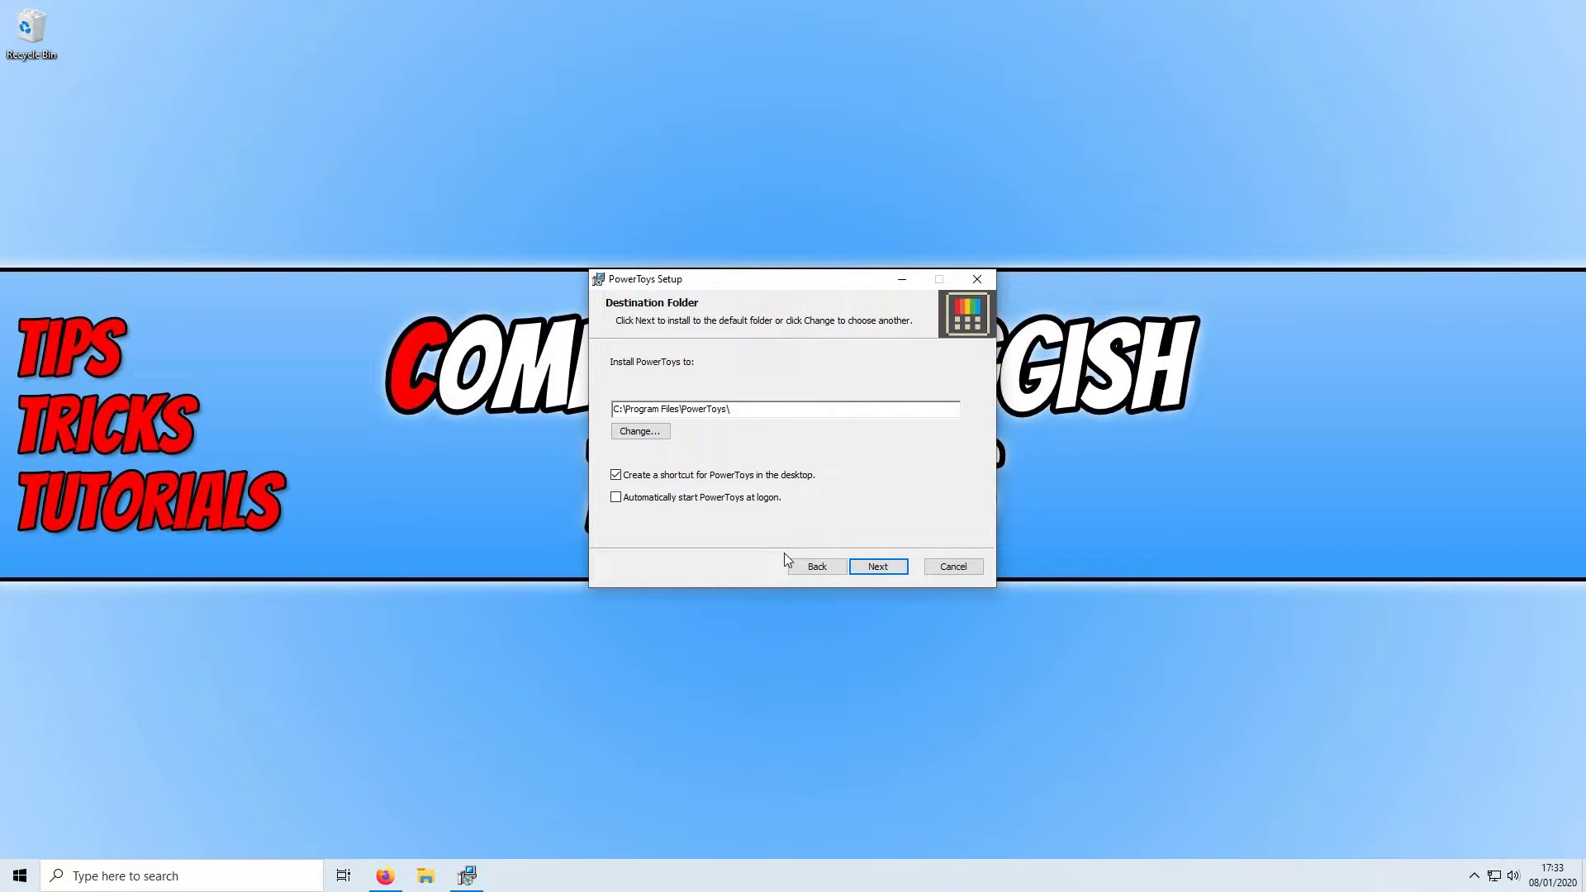
pyautogui.click(882, 570)
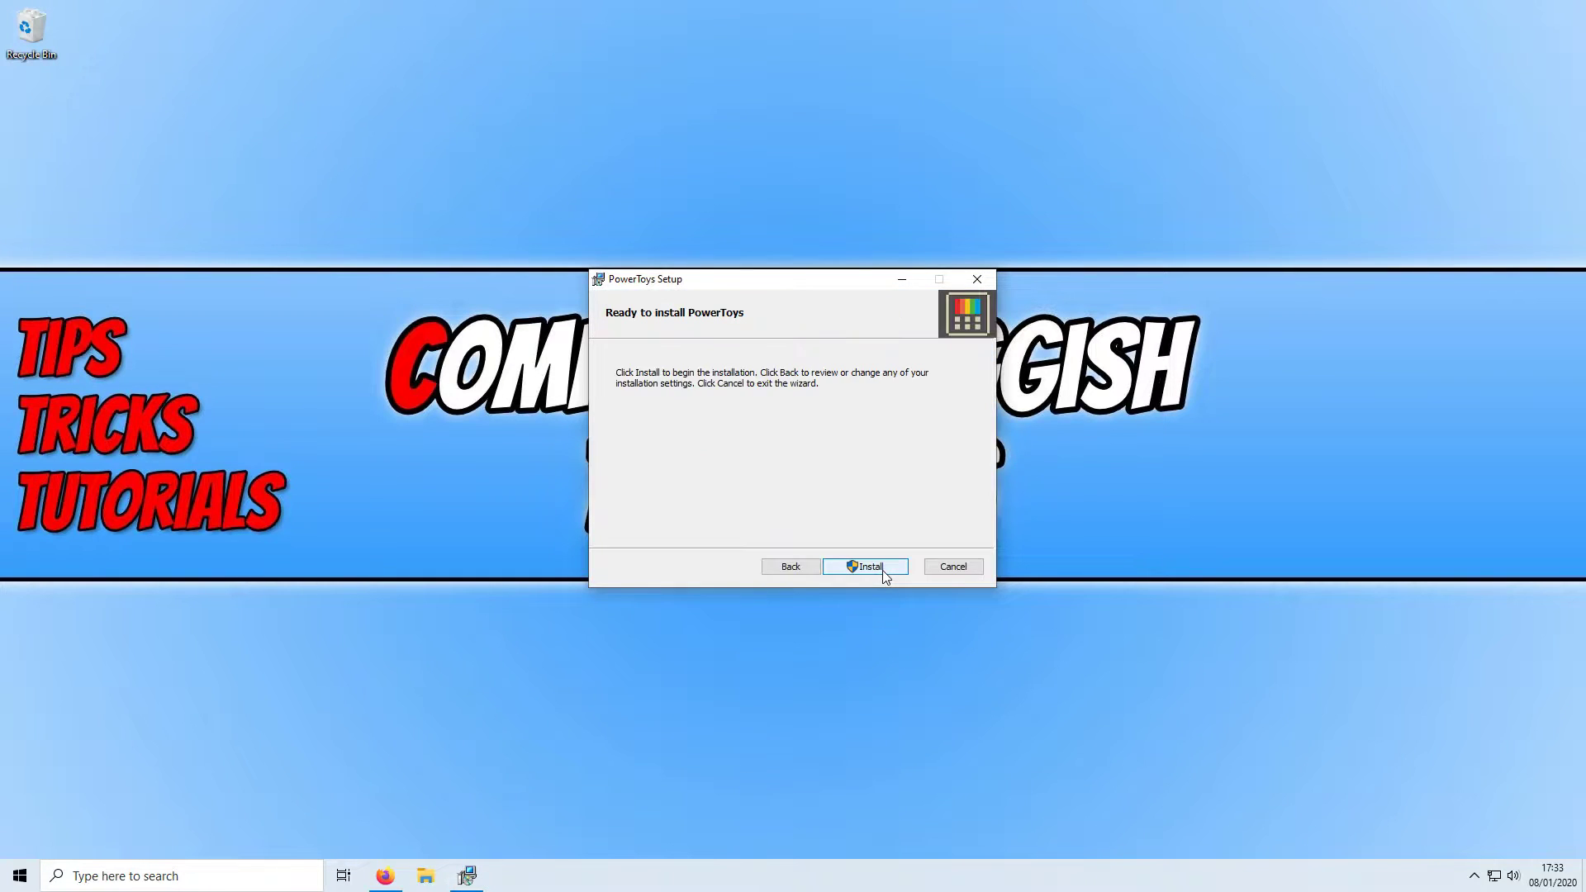
pyautogui.click(881, 570)
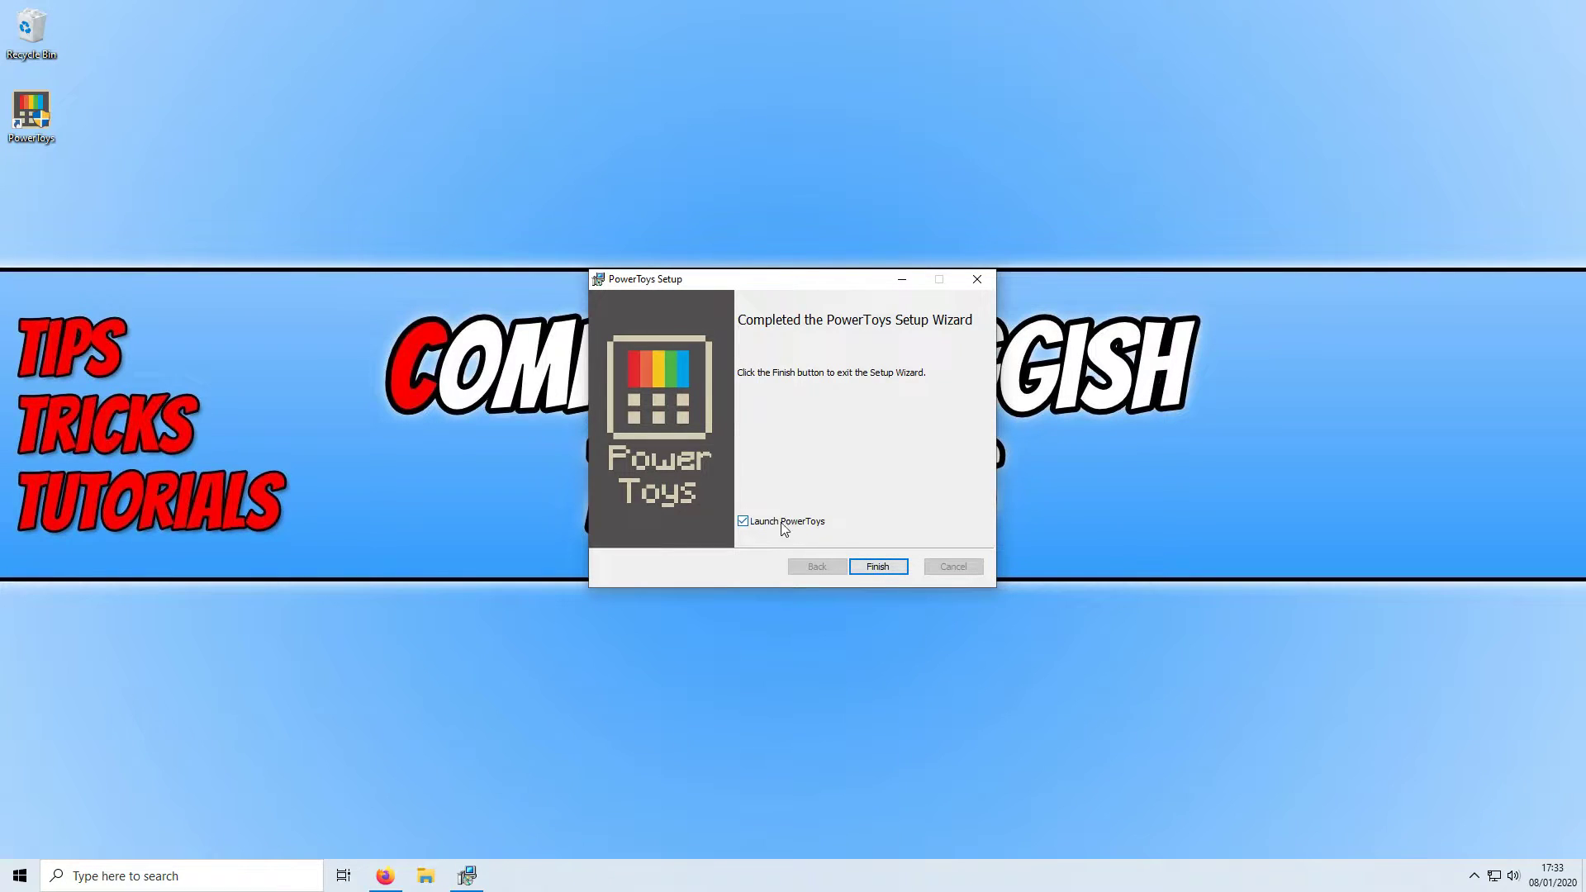
# - Finish setup with Launch PowerToys ticked so Settings opens on General Settings
pyautogui.click(894, 569)
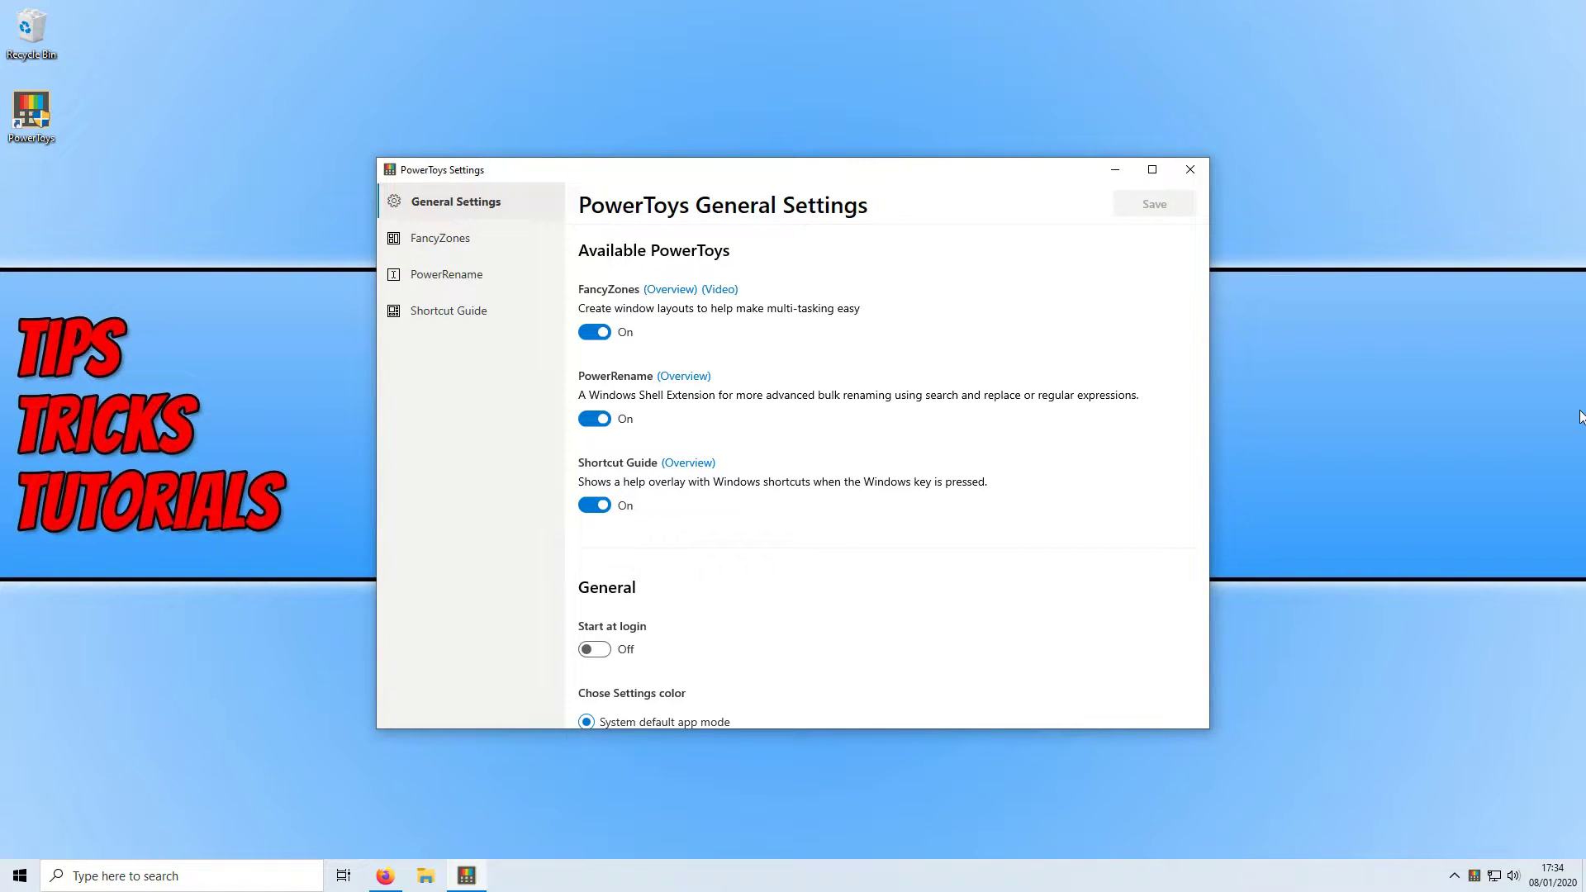
# - Show and dismiss the Windows Shortcut Guide overlay, then minimize the PowerToys Settings window
pyautogui.press('super')
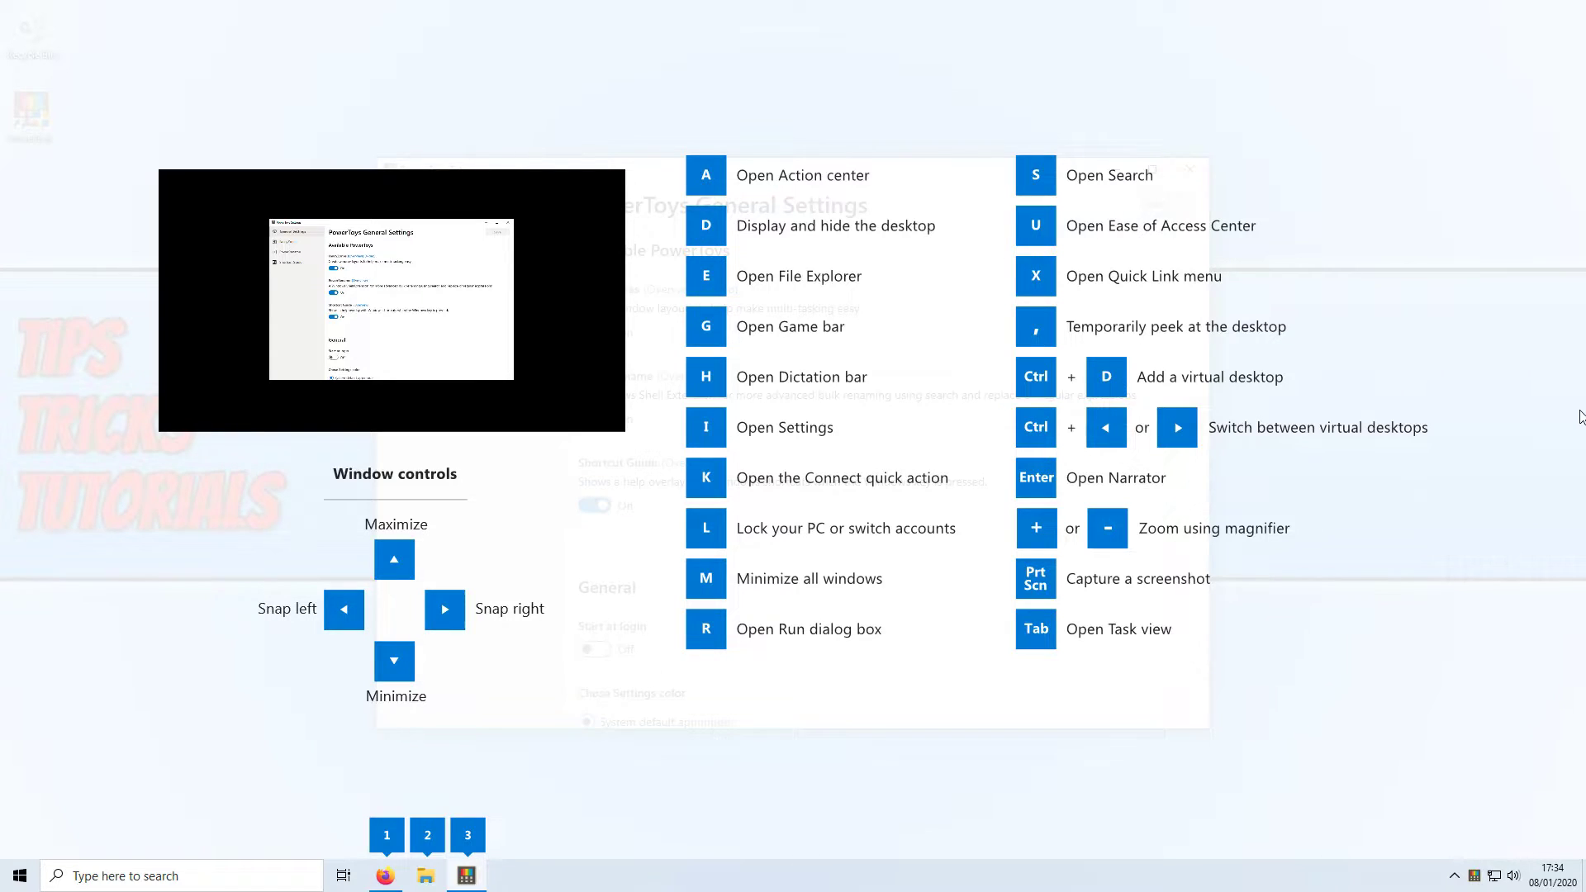
pyautogui.press('super')
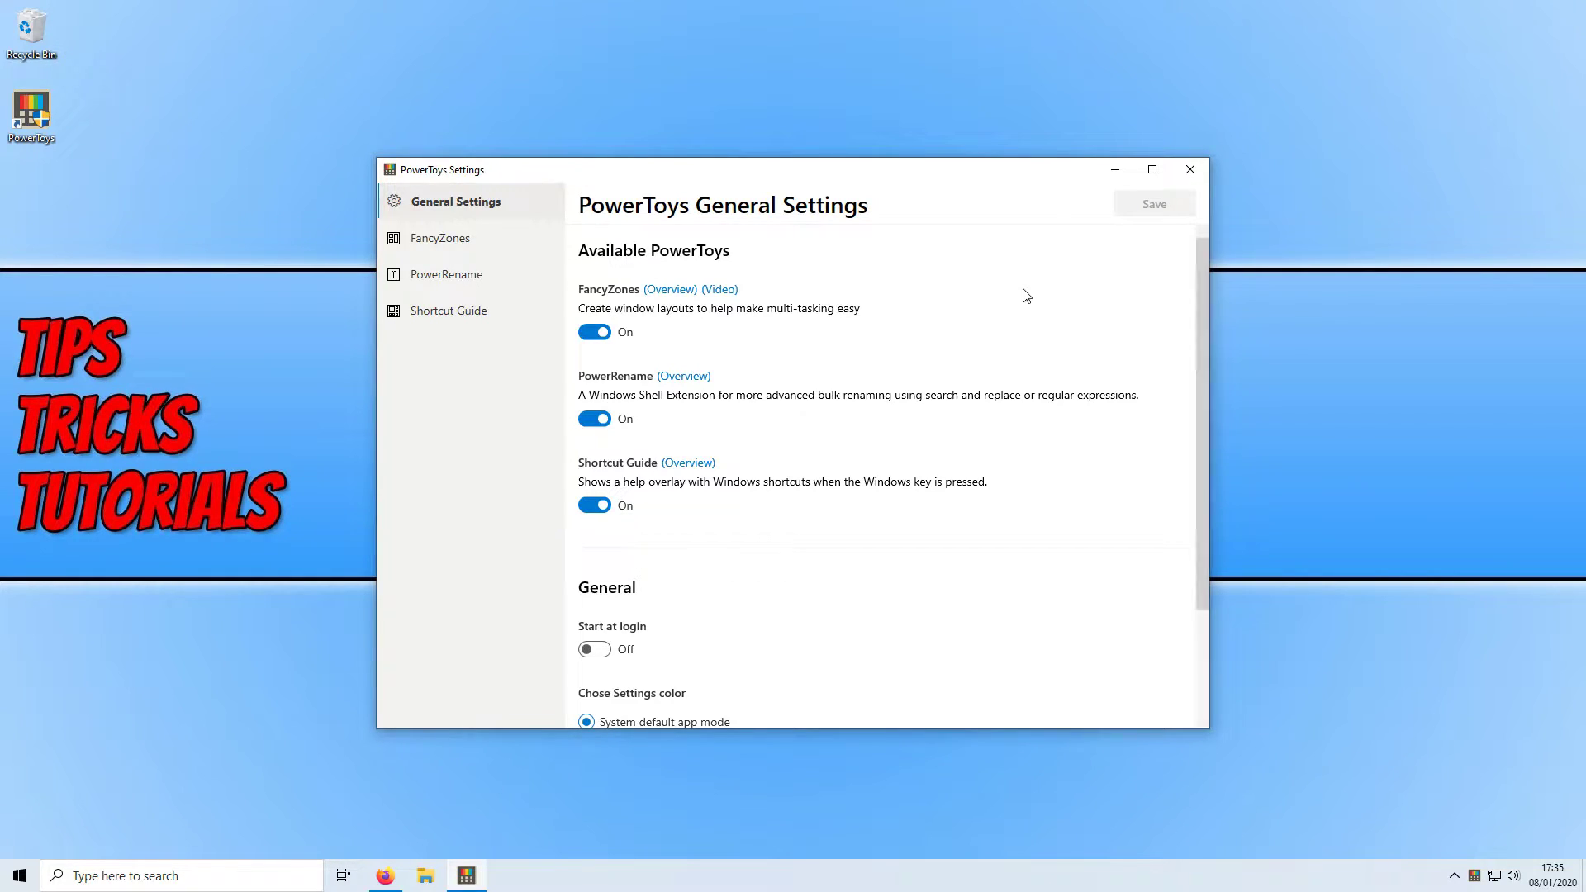
pyautogui.click(1115, 175)
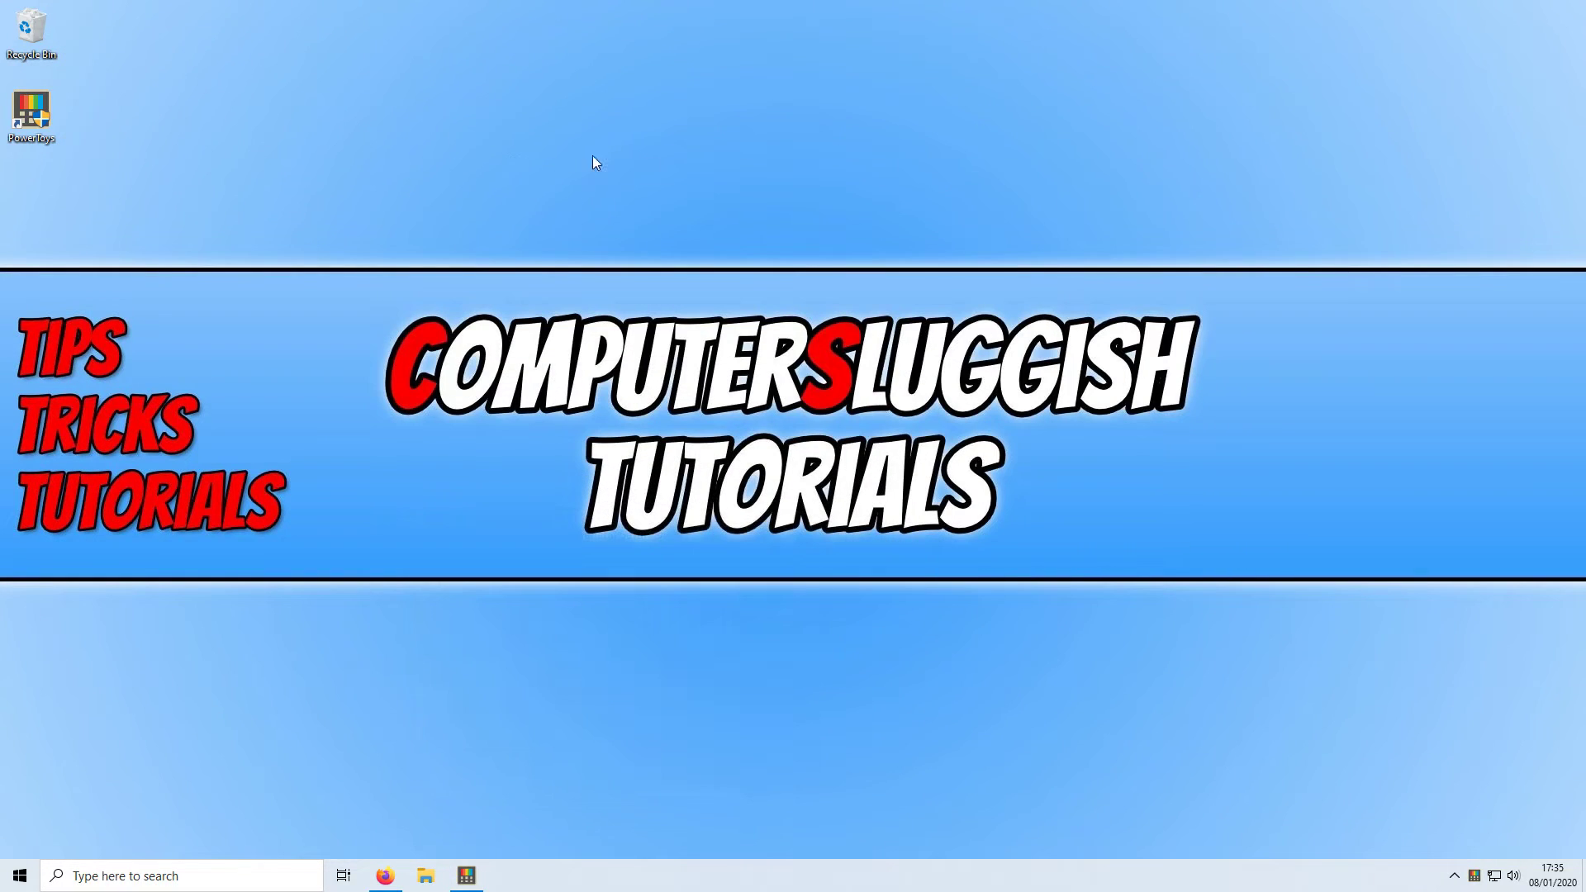
# - Create a new folder on the desktop and open it in a restored window
pyautogui.rightClick(424, 152)
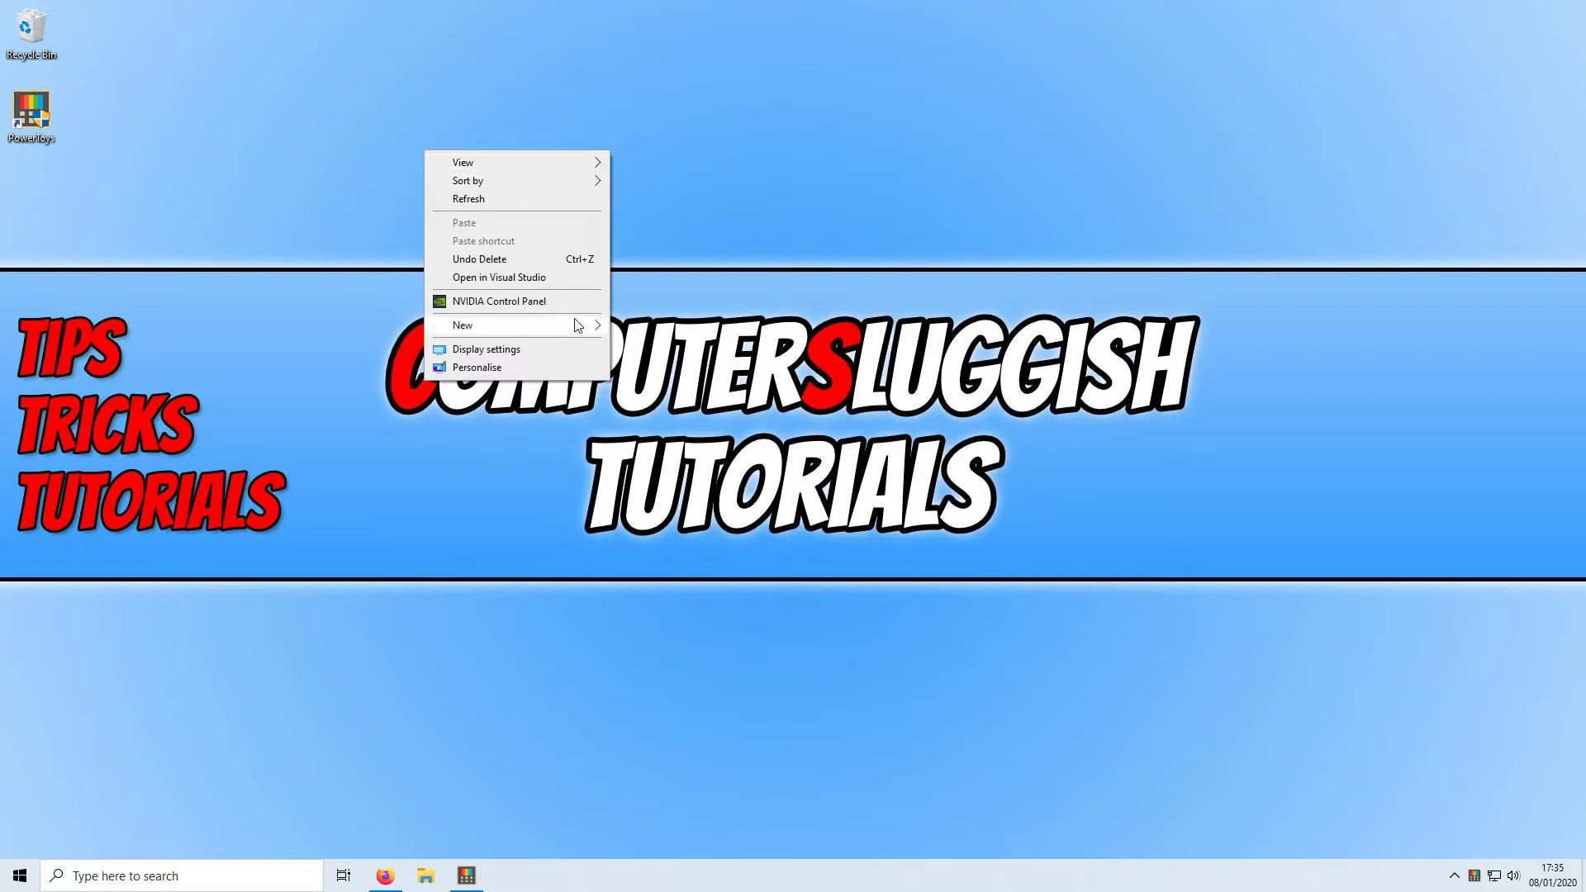
pyautogui.moveTo(600, 328)
pyautogui.click(648, 327)
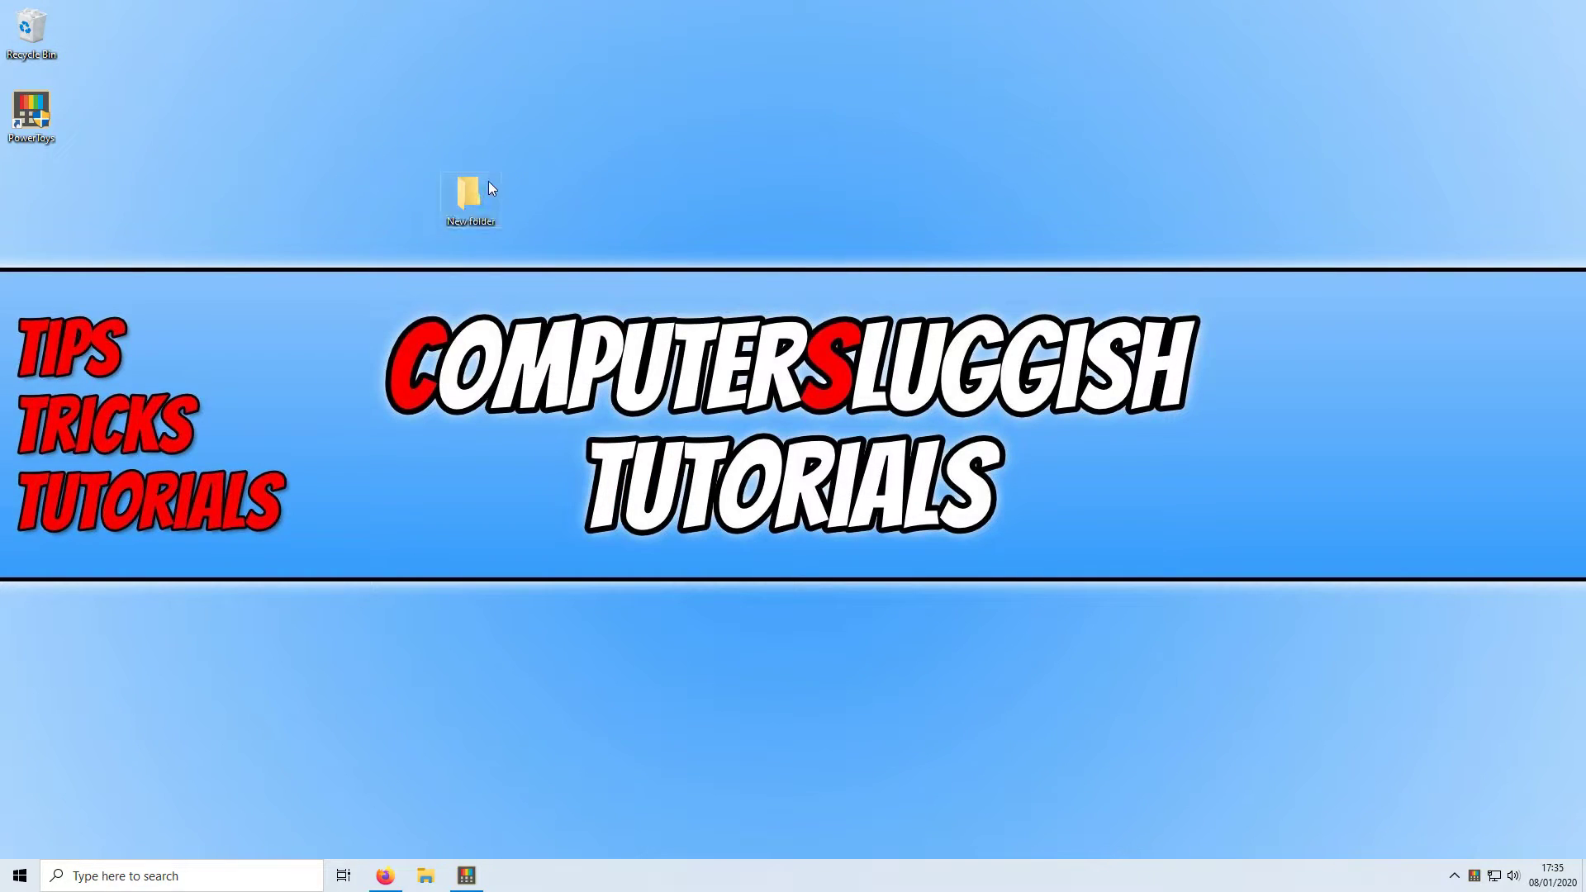
pyautogui.doubleClick(479, 188)
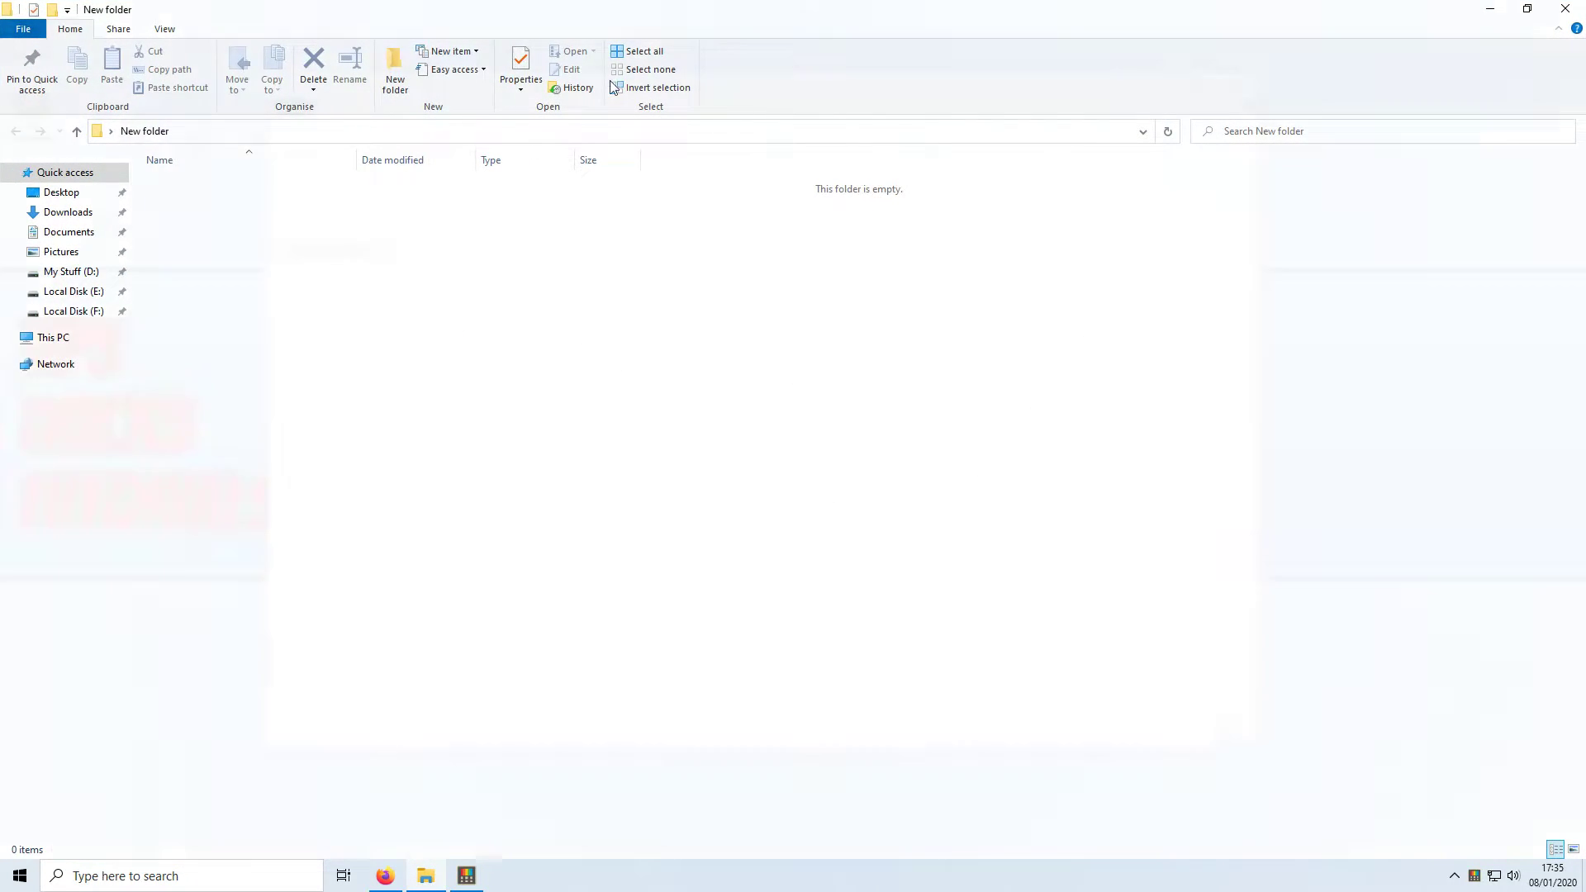
pyautogui.press('super+Down')
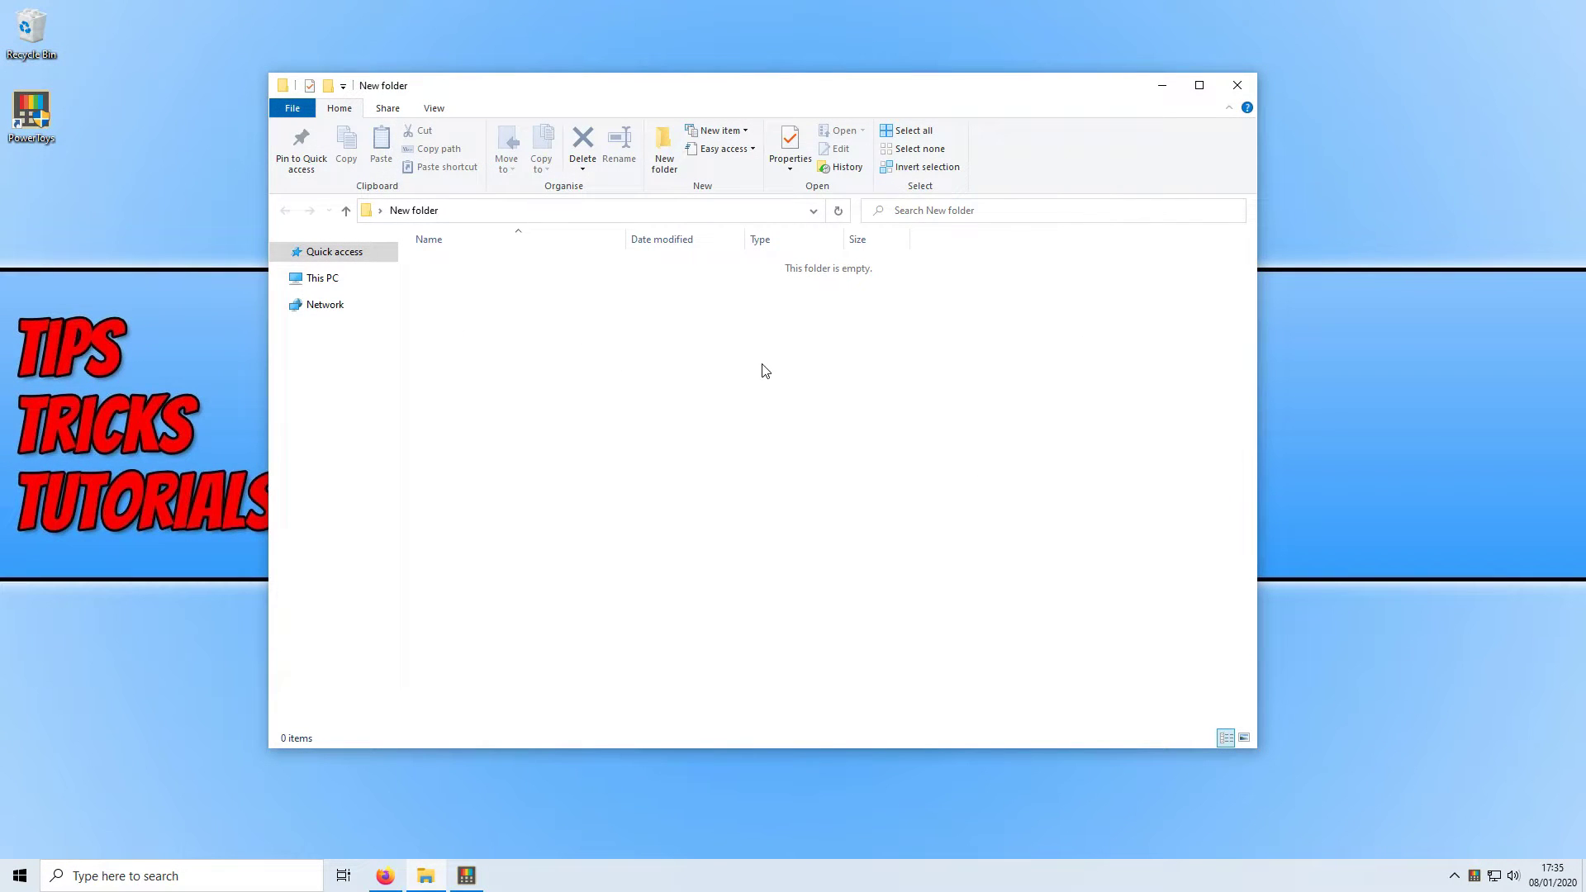
# - Create New Text Document.txt in the folder and paste ten copies of it
pyautogui.rightClick(608, 347)
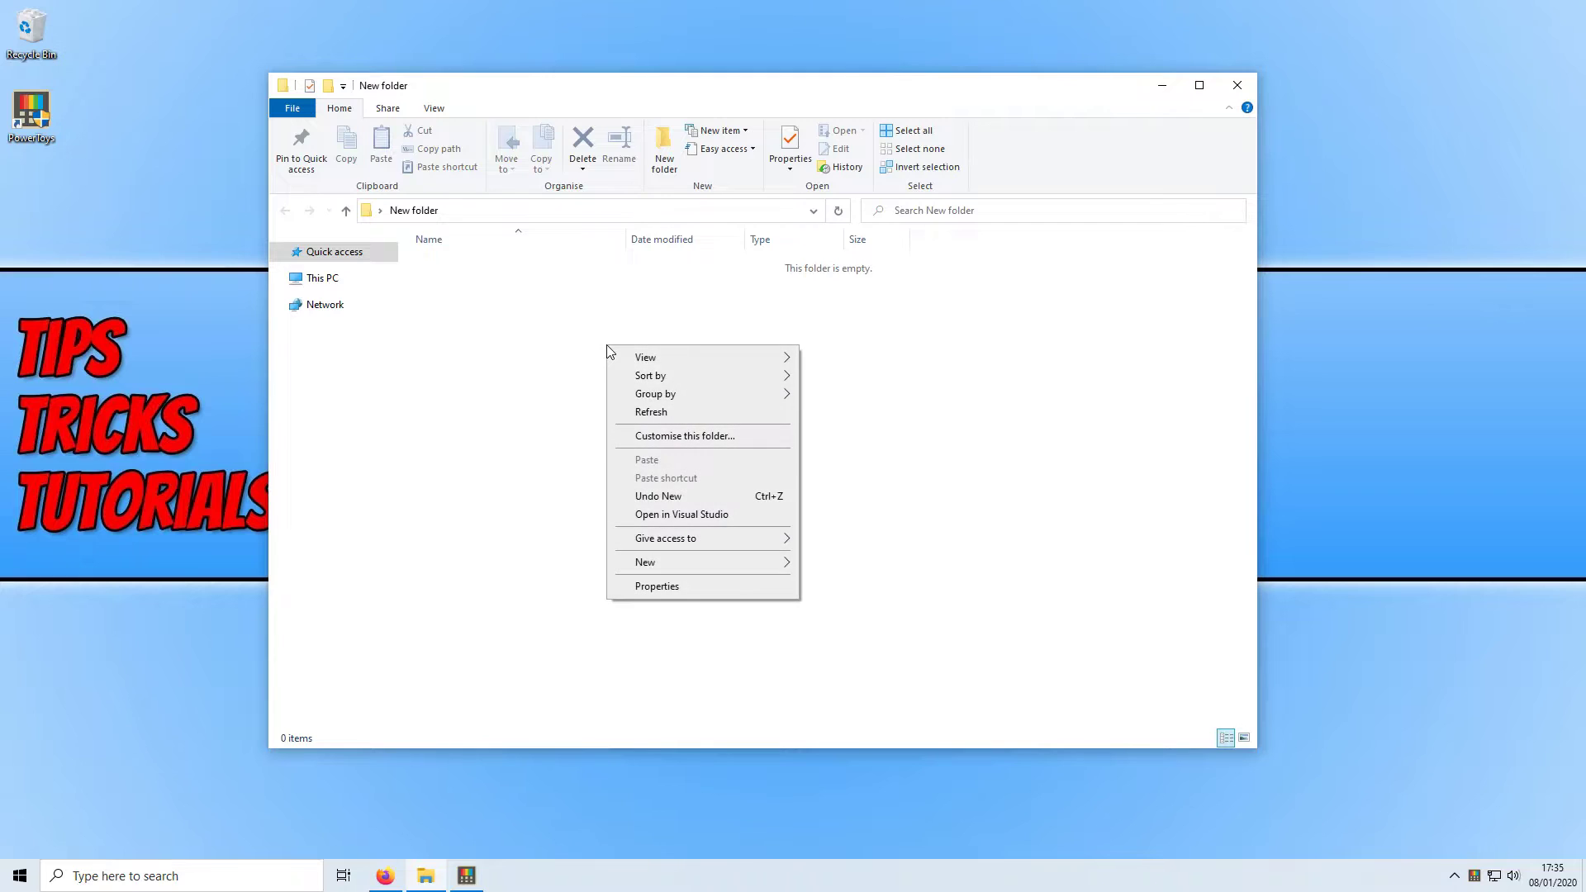
pyautogui.moveTo(738, 569)
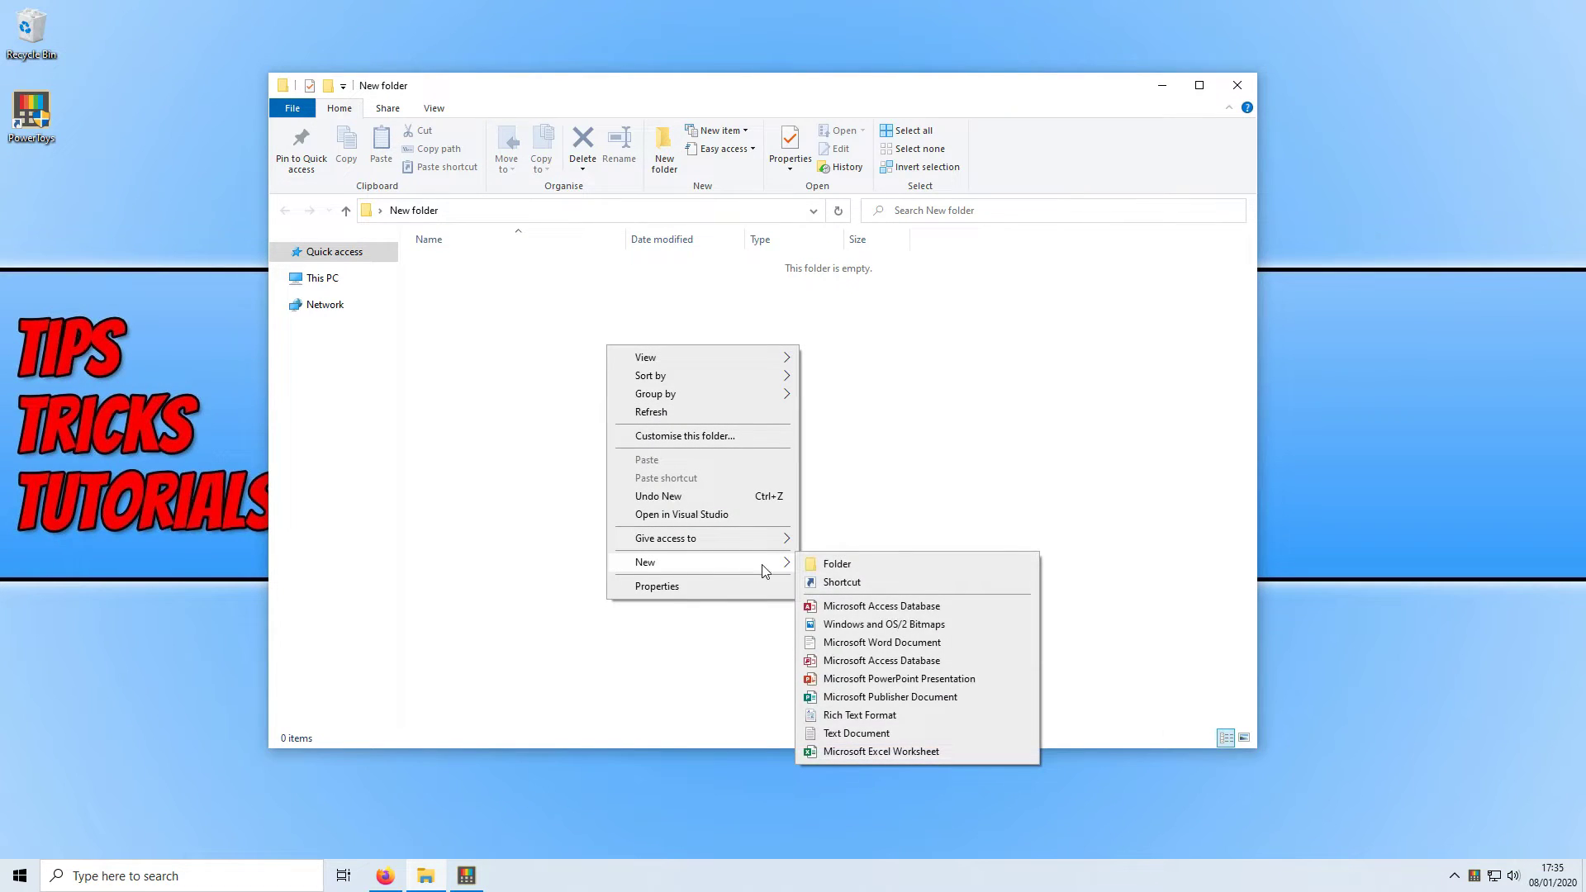
pyautogui.click(857, 732)
pyautogui.click(568, 423)
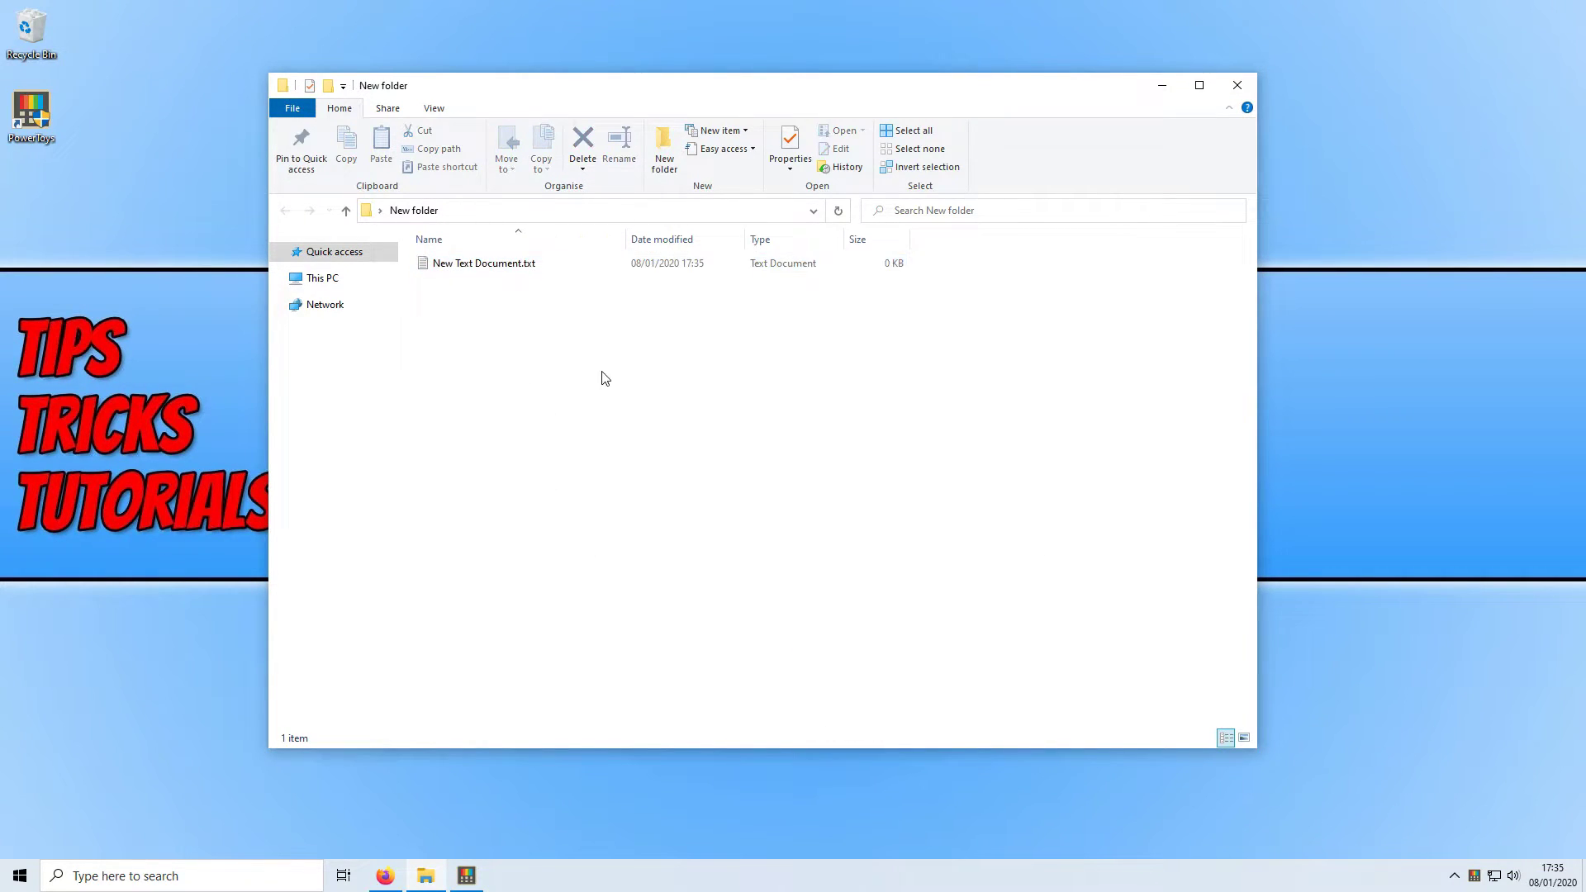
pyautogui.moveTo(603, 379); pyautogui.dragTo(489, 250)
pyautogui.hotkey('ctrl', 'c')
pyautogui.hotkey('ctrl', 'v')
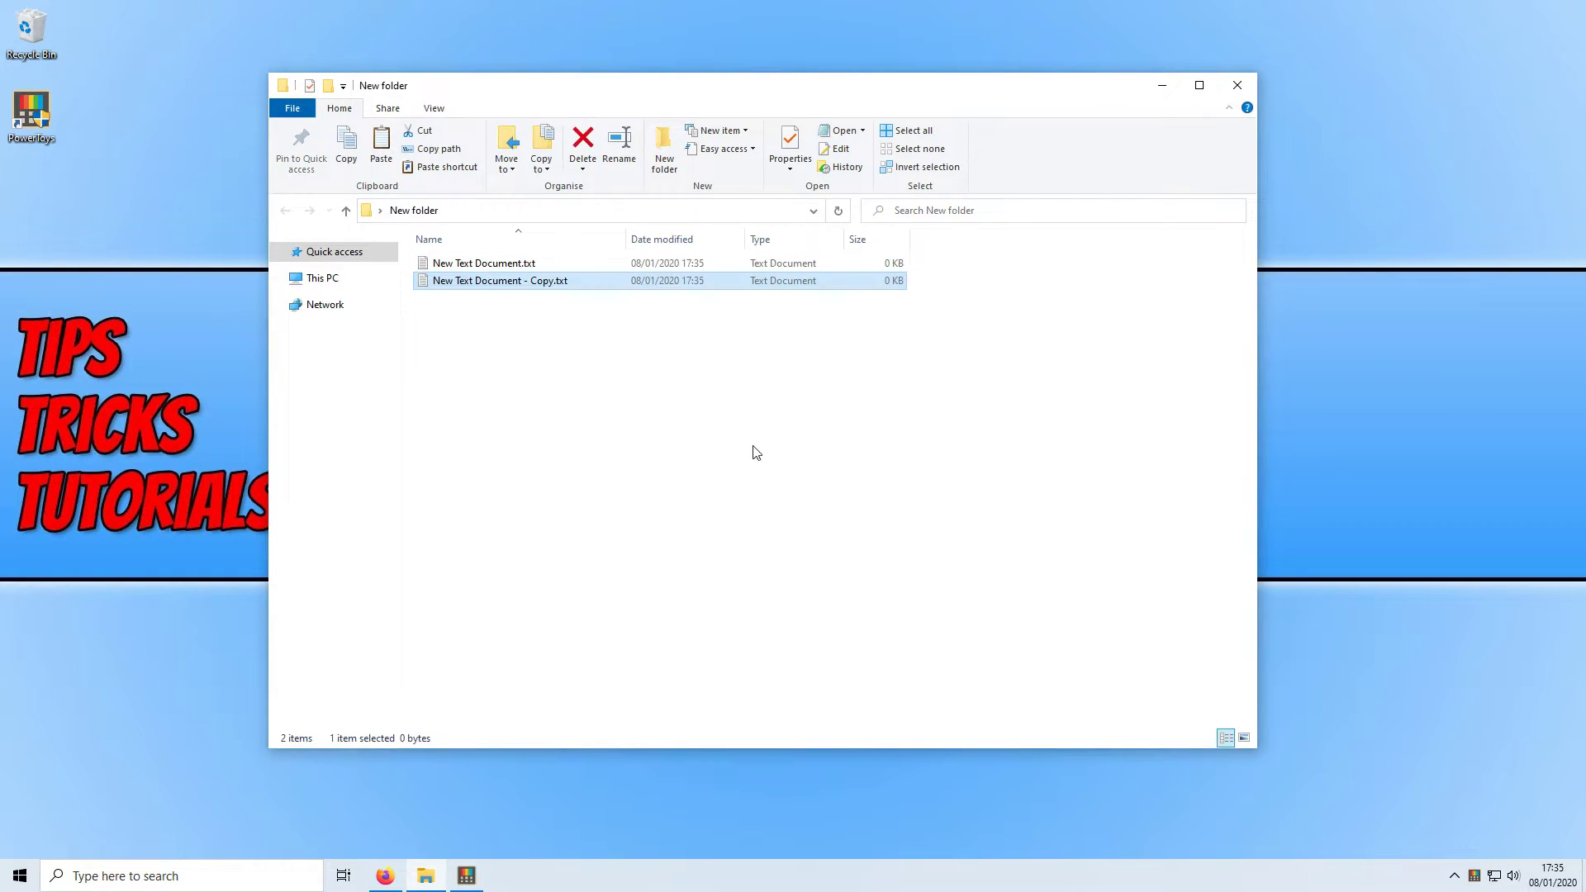
pyautogui.hotkey('ctrl', 'v')
pyautogui.hotkey('ctrl', 'v')
pyautogui.hotkey('ctrl', 'v')
pyautogui.hotkey('ctrl', 'v')
pyautogui.hotkey('ctrl', 'v')
pyautogui.hotkey('ctrl', 'v')
pyautogui.hotkey('ctrl', 'v')
pyautogui.hotkey('ctrl', 'v')
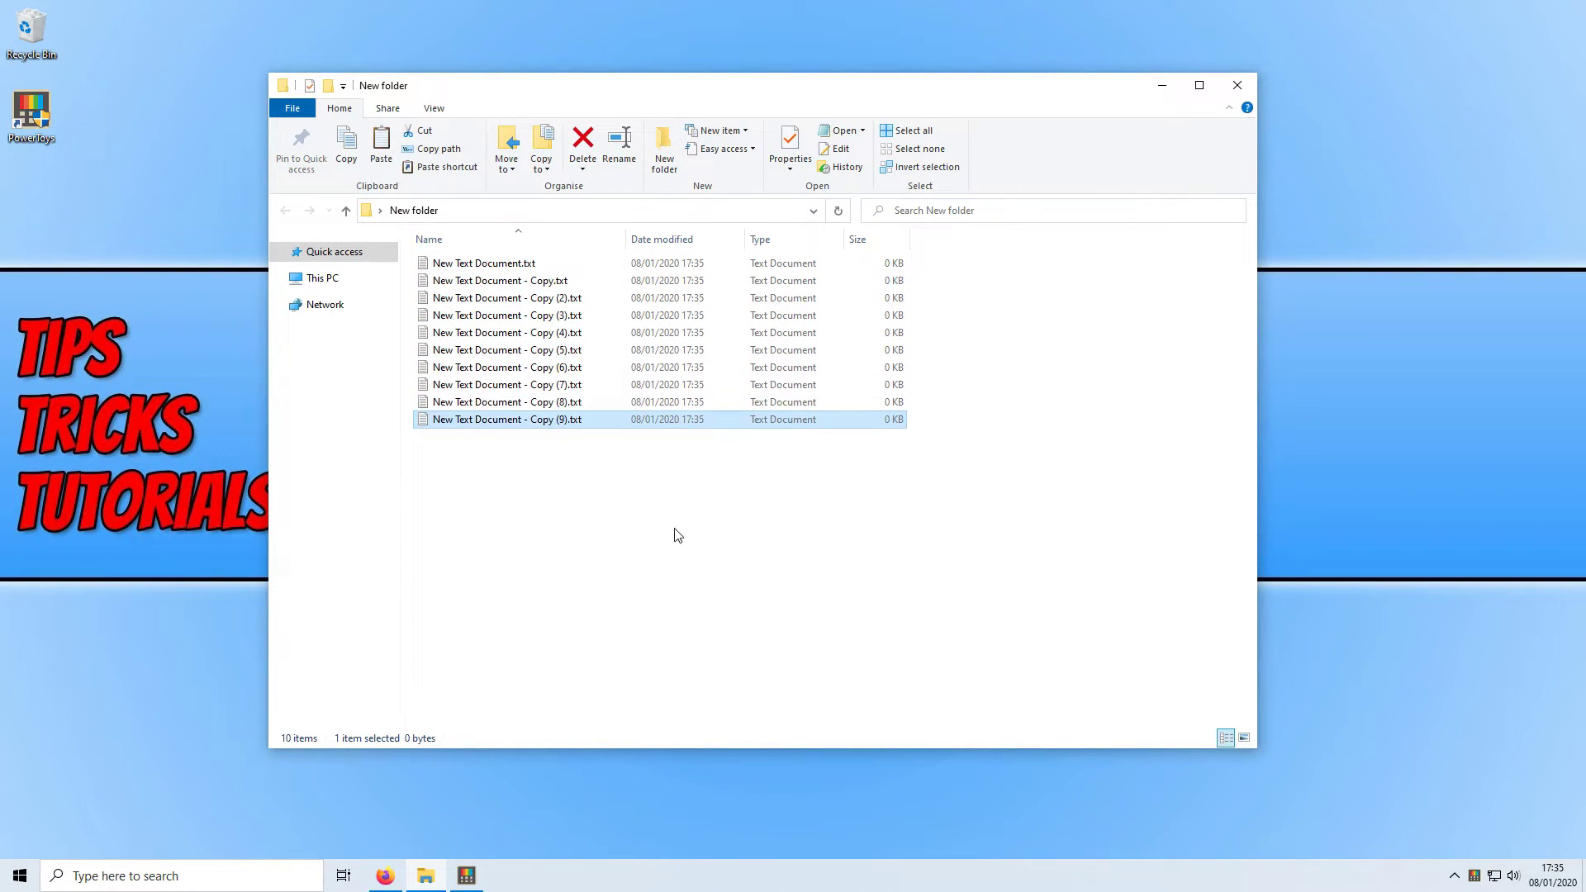
pyautogui.hotkey('ctrl', 'v')
pyautogui.click(682, 570)
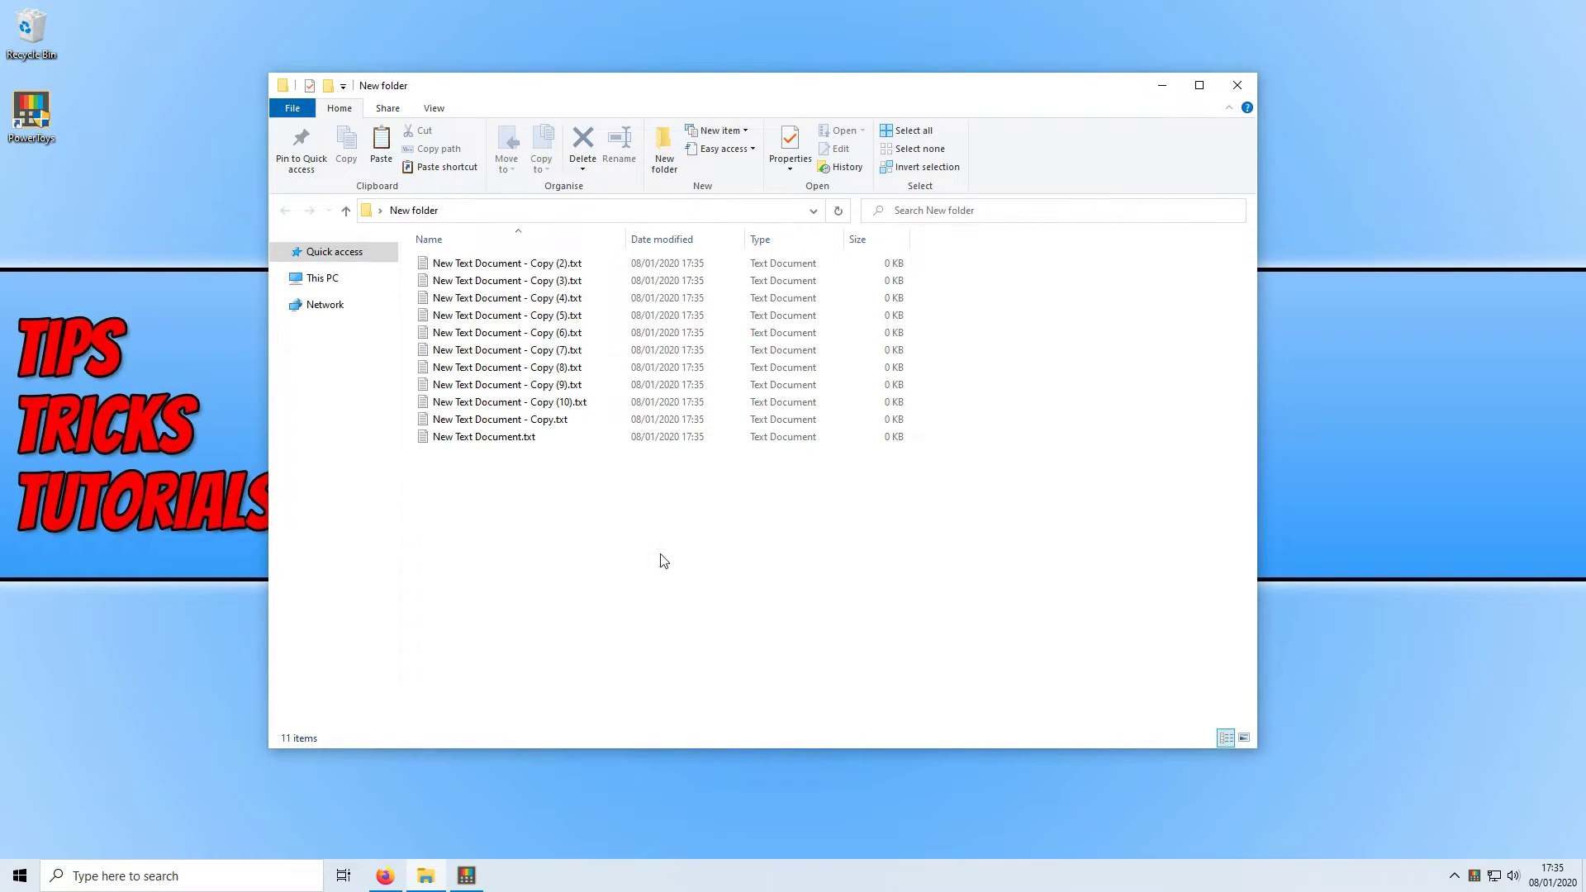
# - Select all 11 text files in New folder and open them in PowerRename
pyautogui.moveTo(669, 537); pyautogui.dragTo(411, 236)
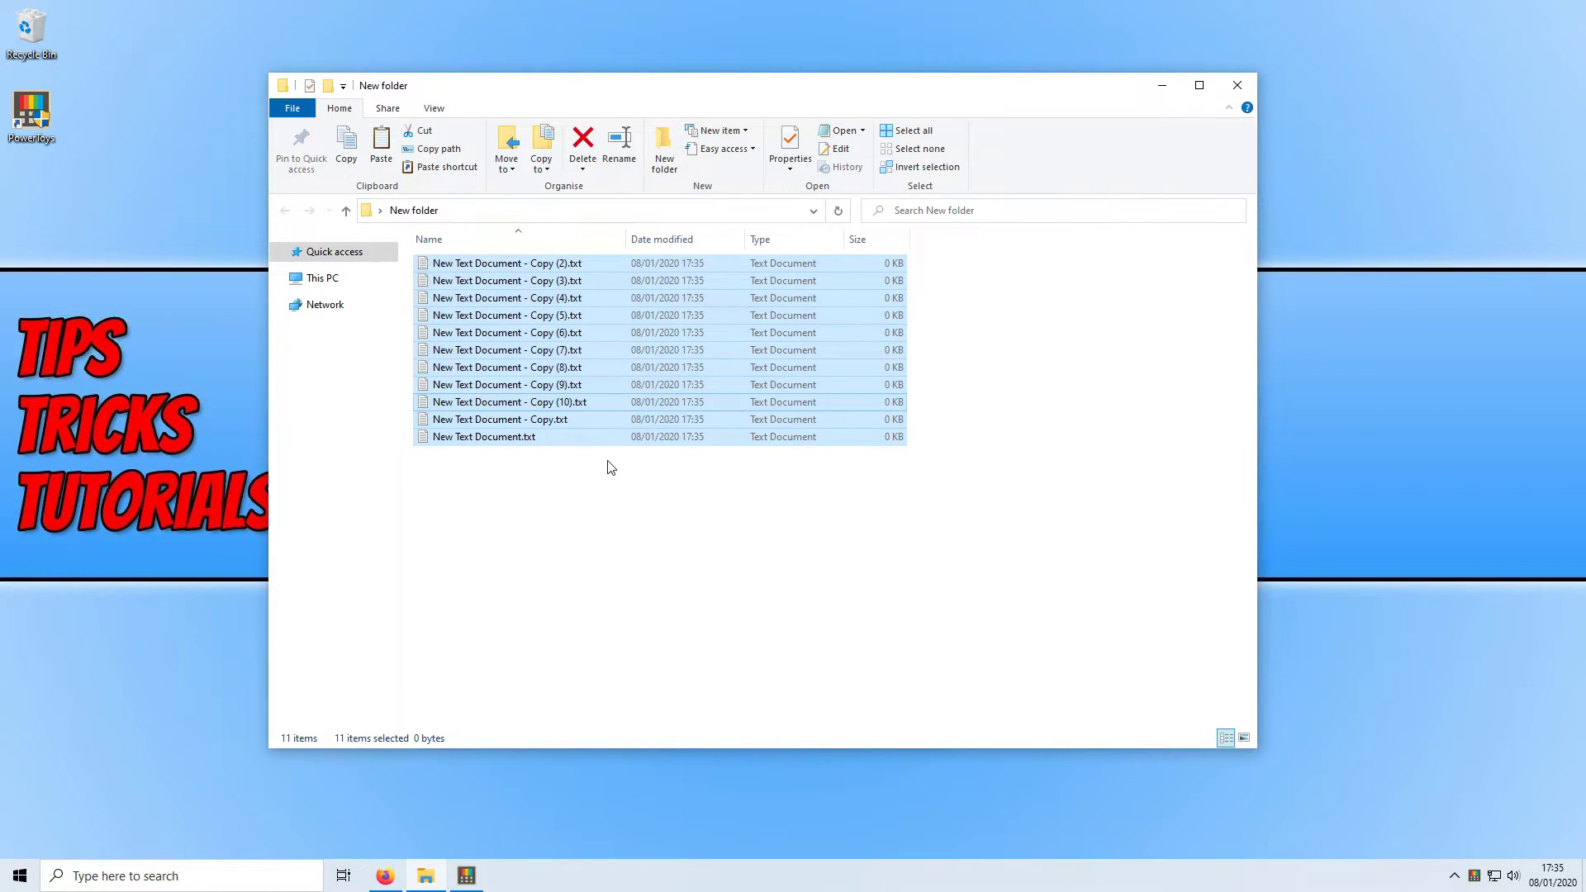
pyautogui.rightClick(502, 321)
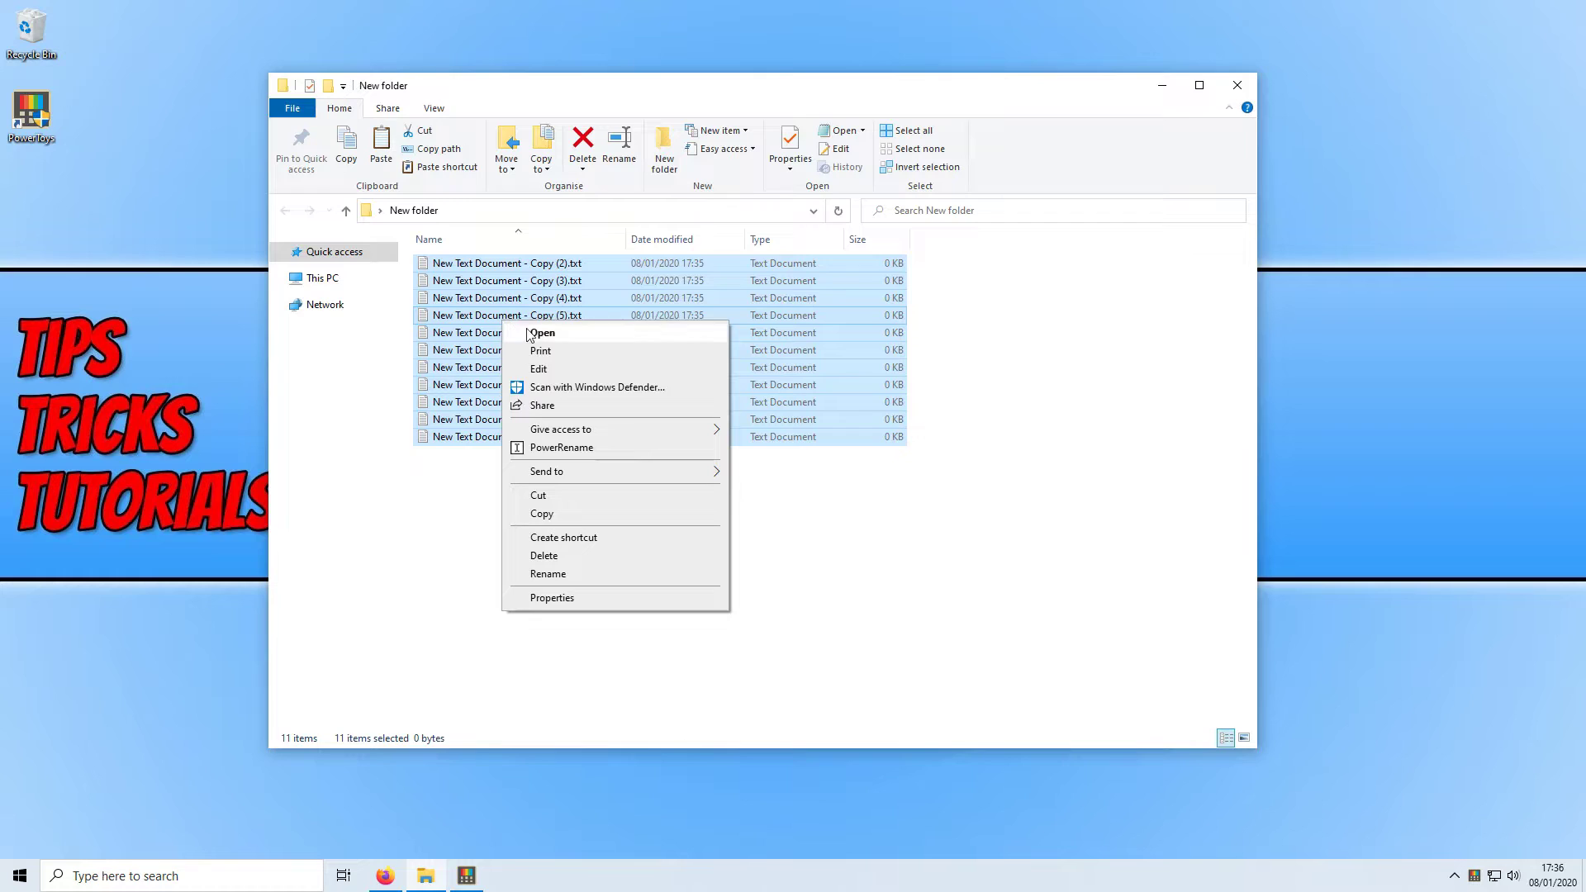
pyautogui.click(595, 449)
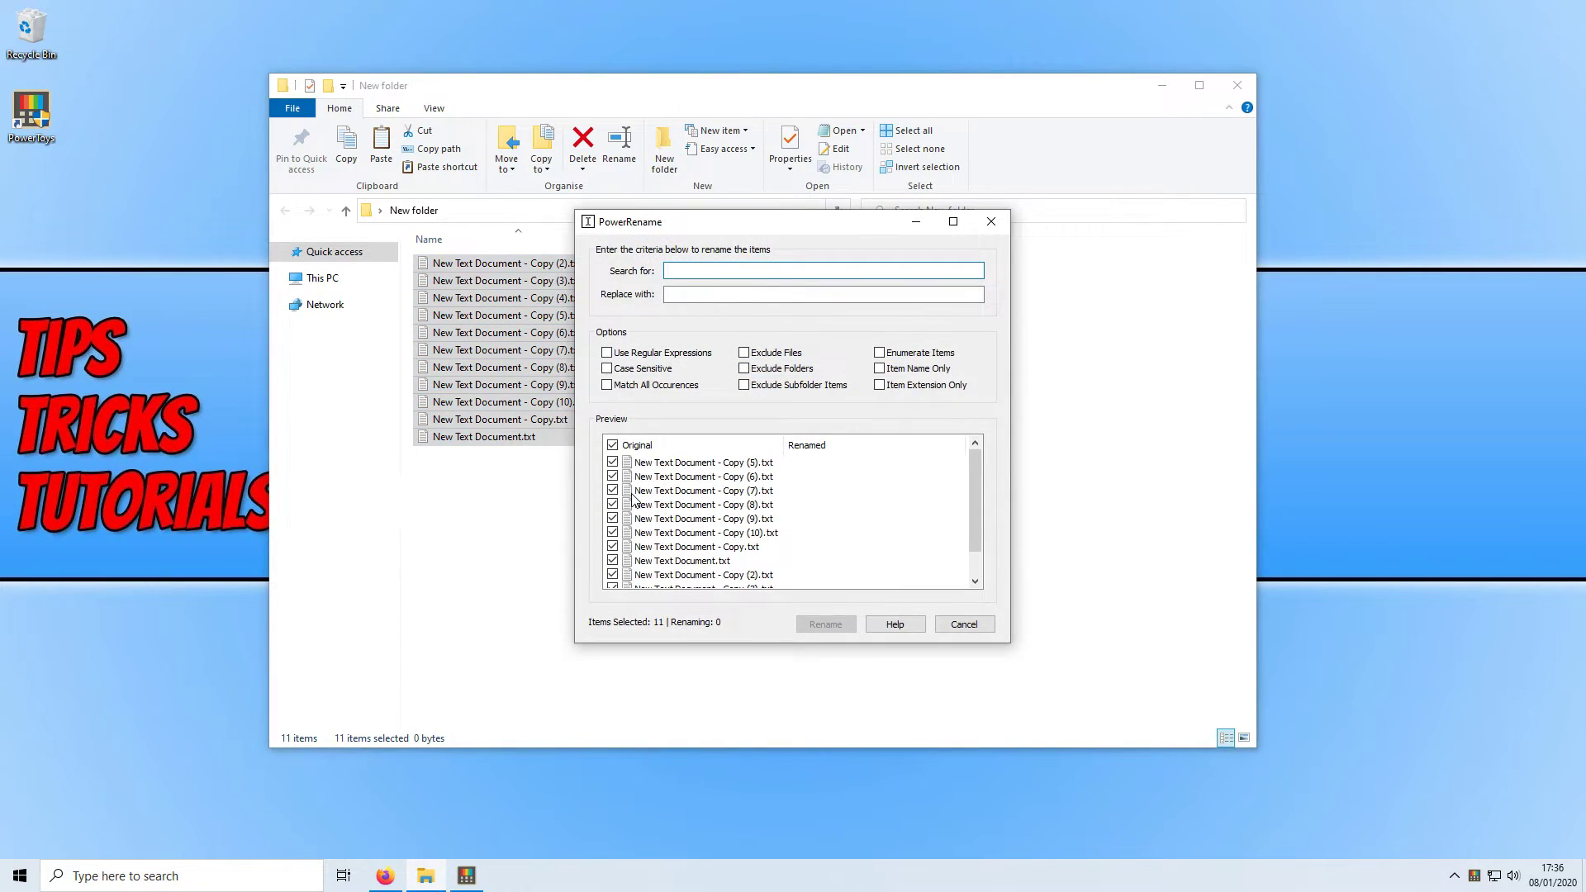
pyautogui.moveTo(727, 226); pyautogui.dragTo(880, 253)
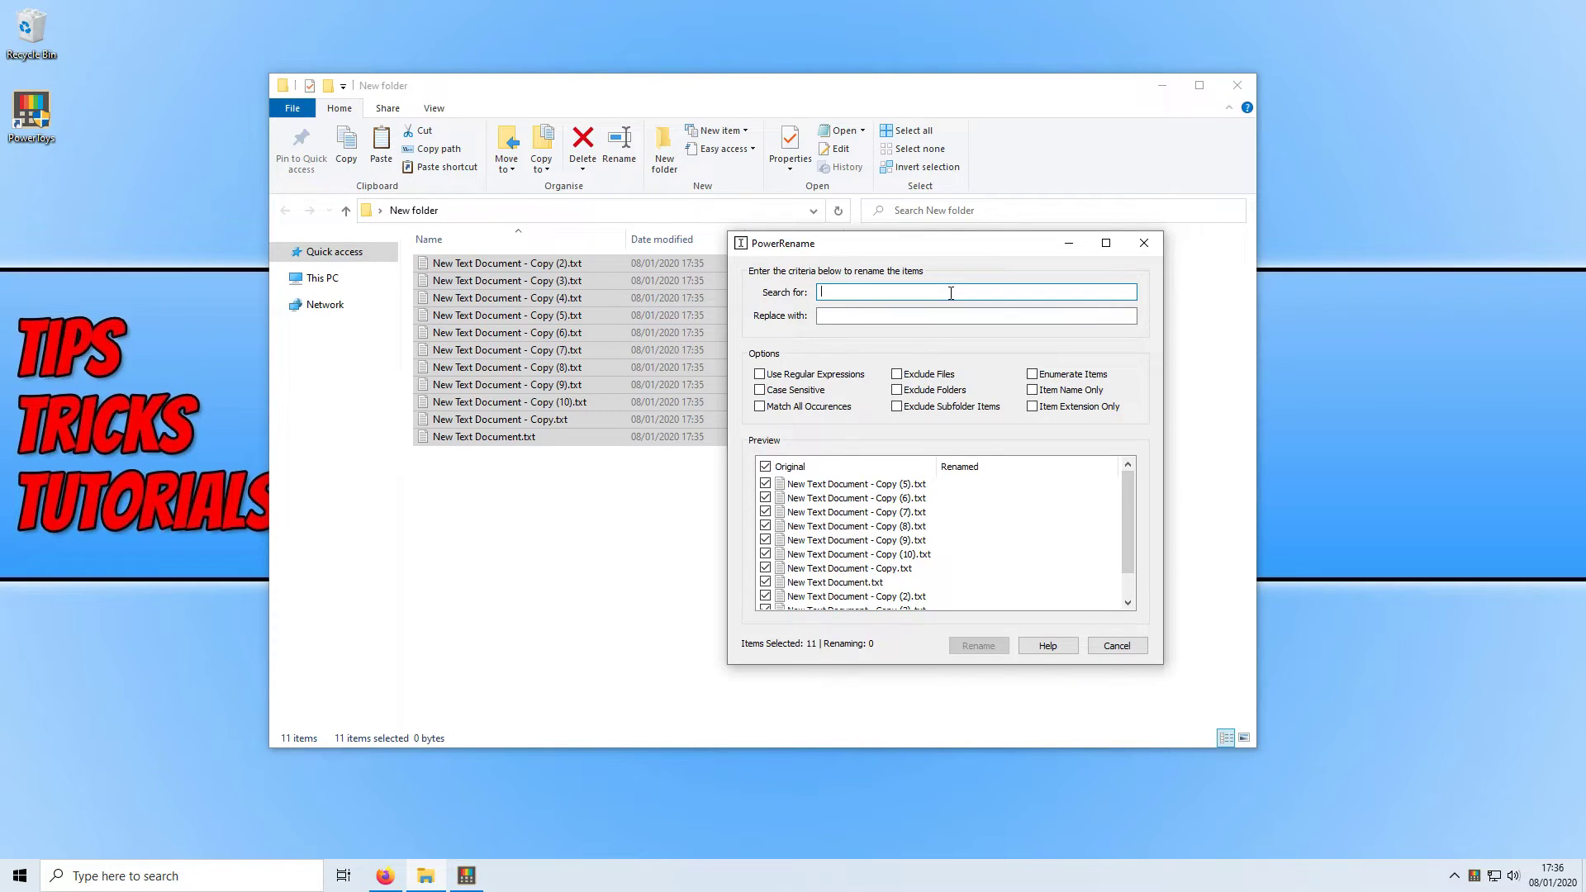
# - Replace 'text' with 'computer' in all 11 file names, then close the New folder window
pyautogui.write('text')
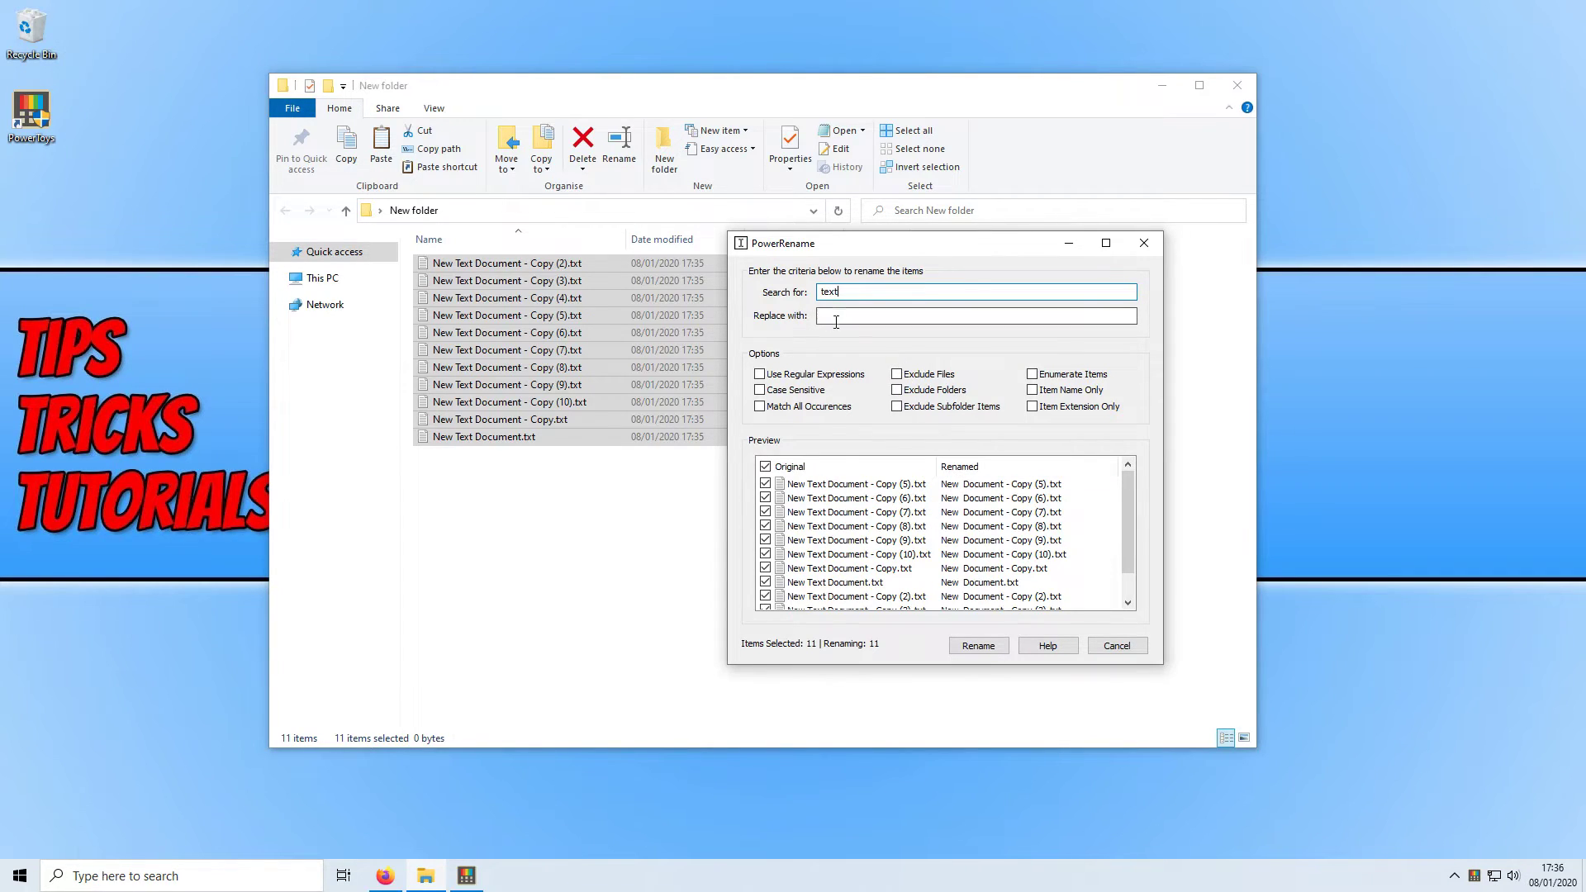
pyautogui.click(1020, 312)
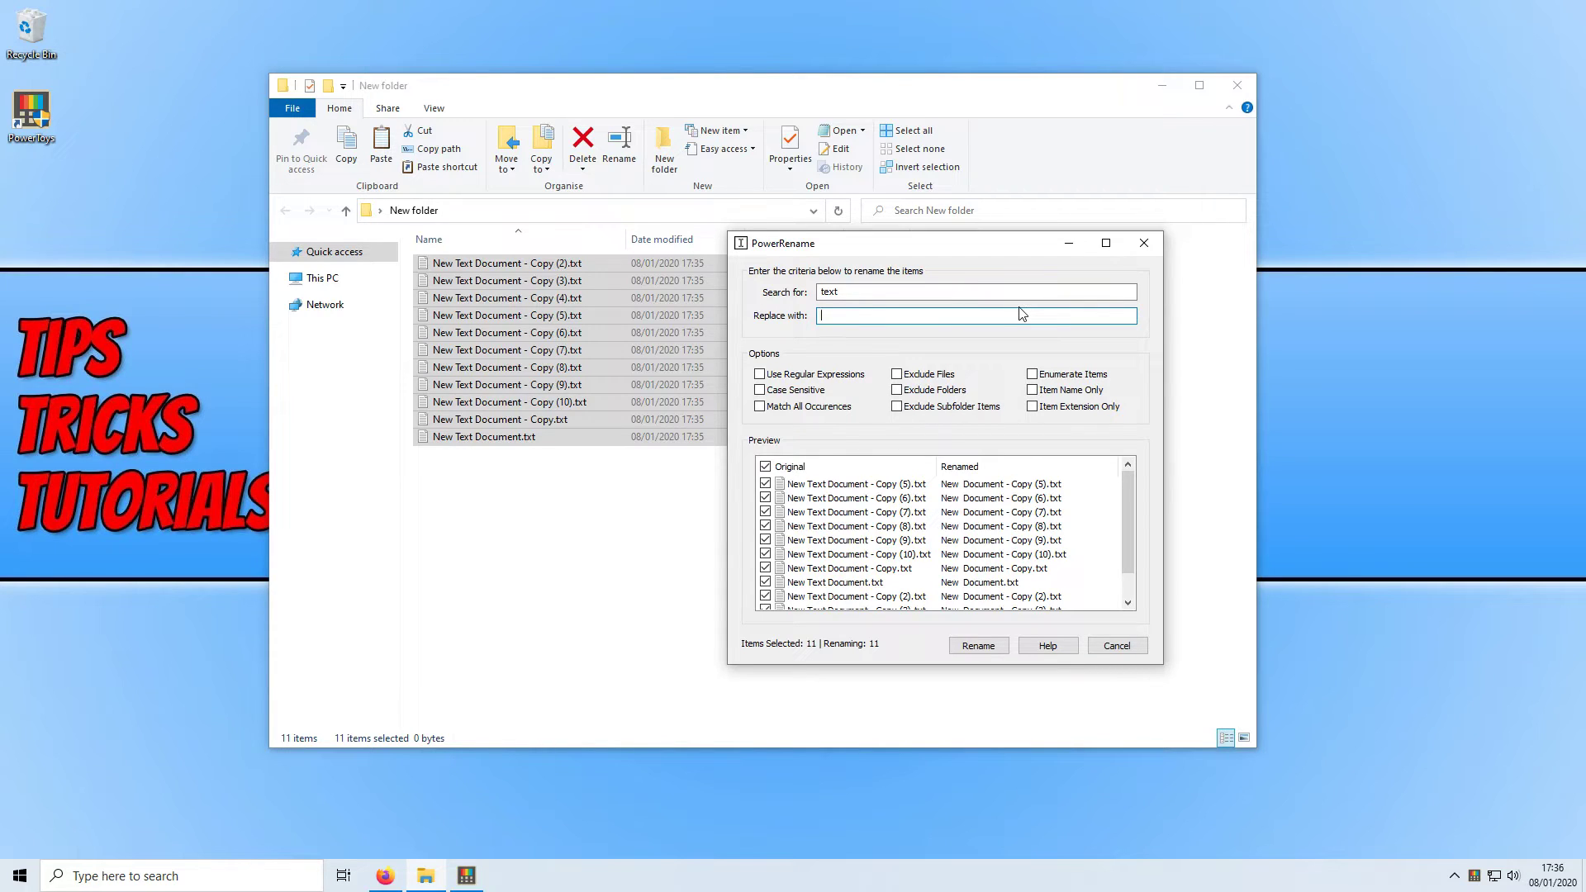
pyautogui.write('computer')
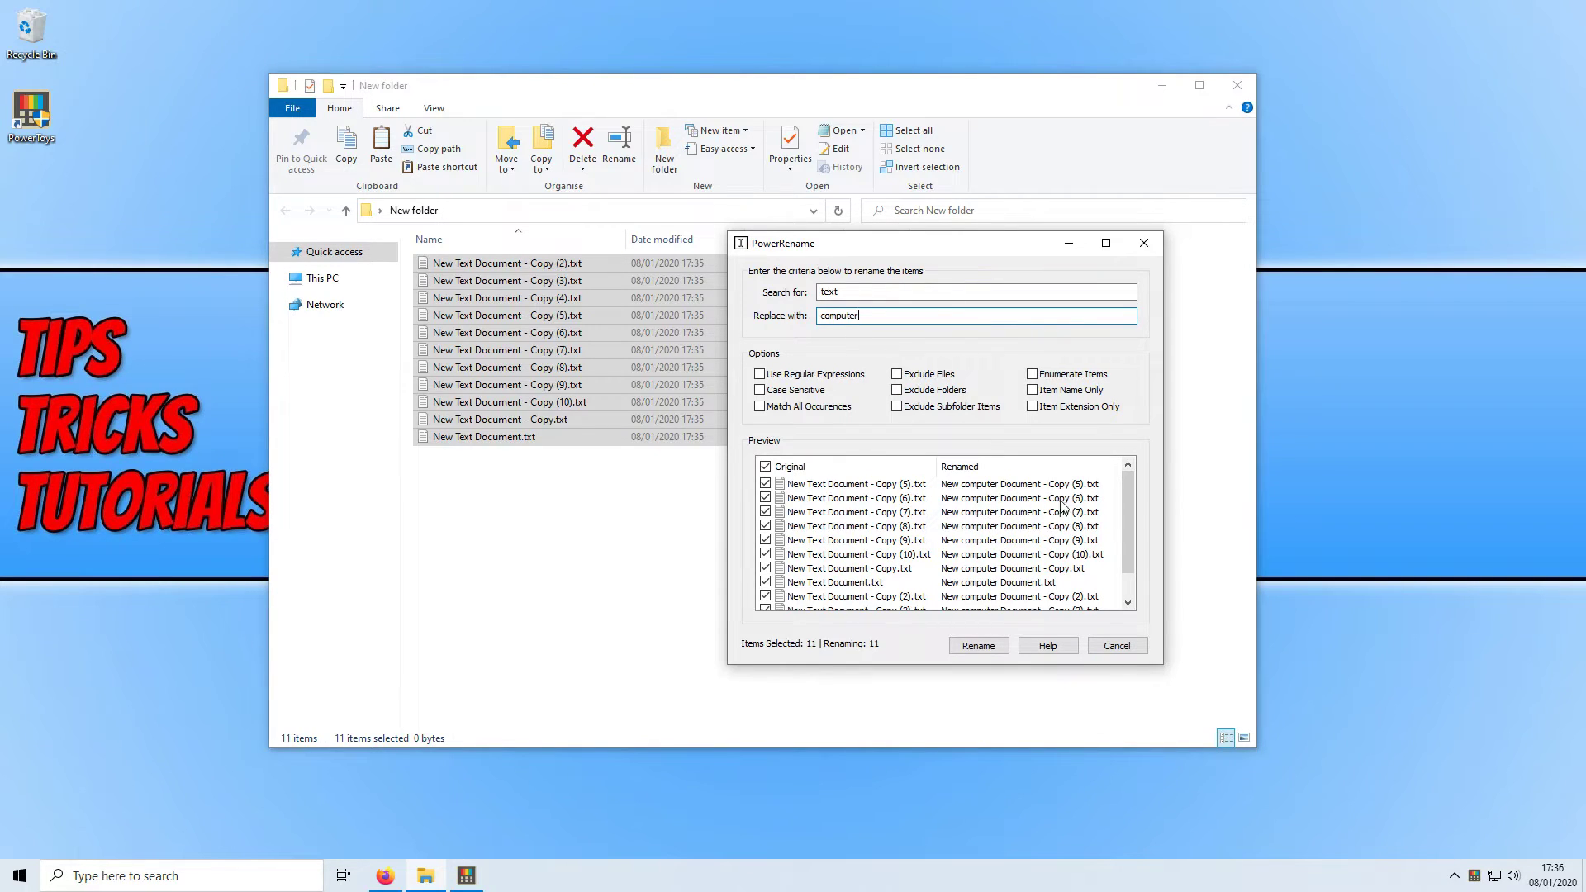
pyautogui.click(979, 646)
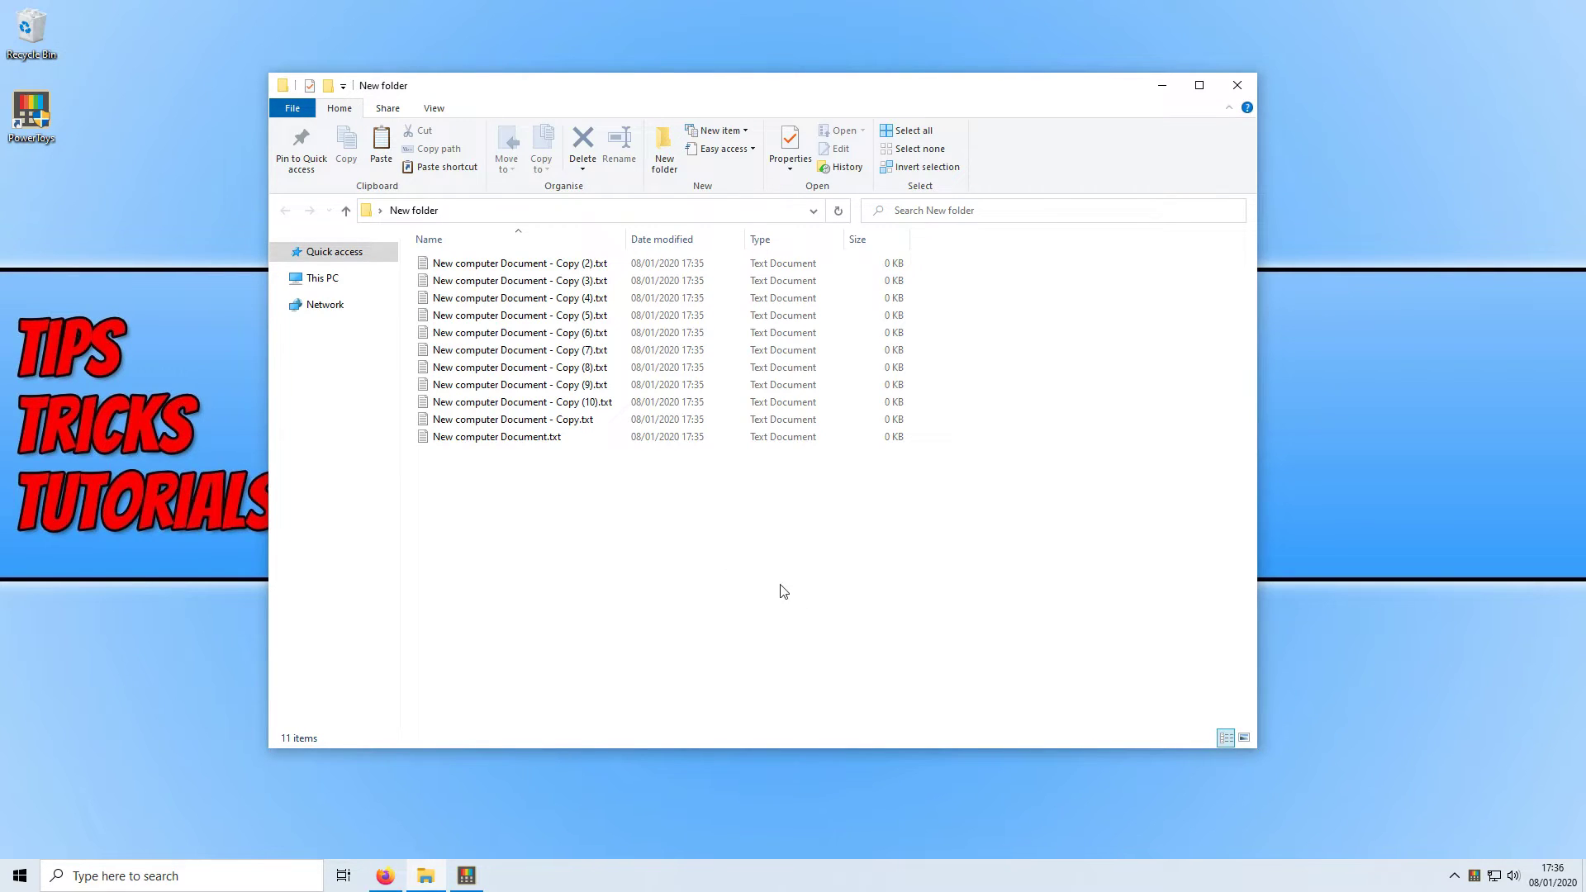
pyautogui.click(1237, 90)
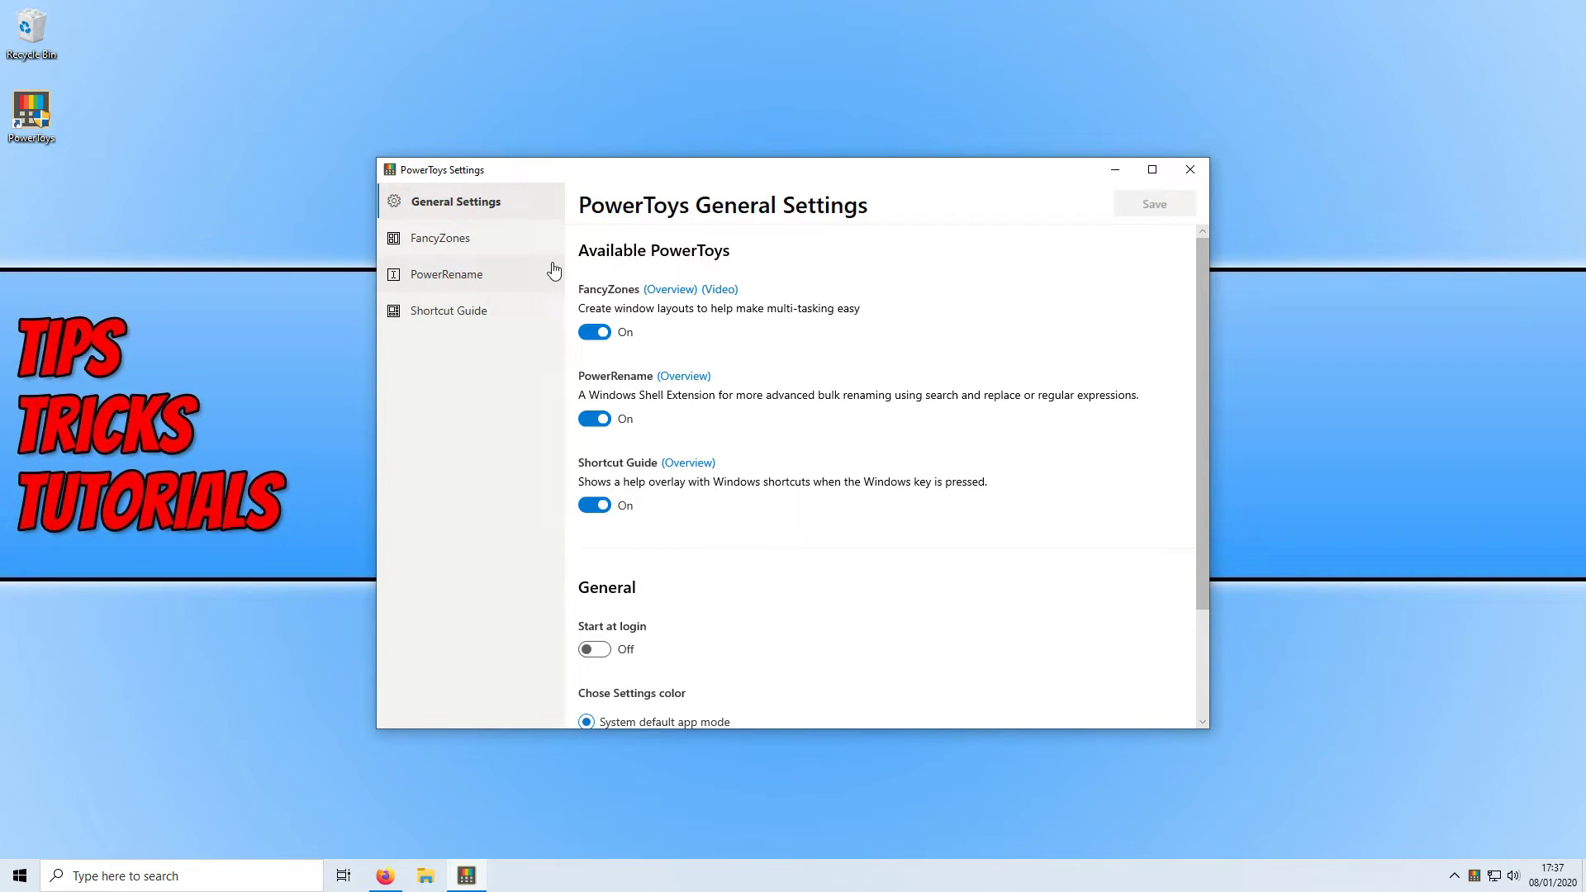
# - Open FancyZones in PowerToys Settings and launch the zone layout editor
pyautogui.click(477, 248)
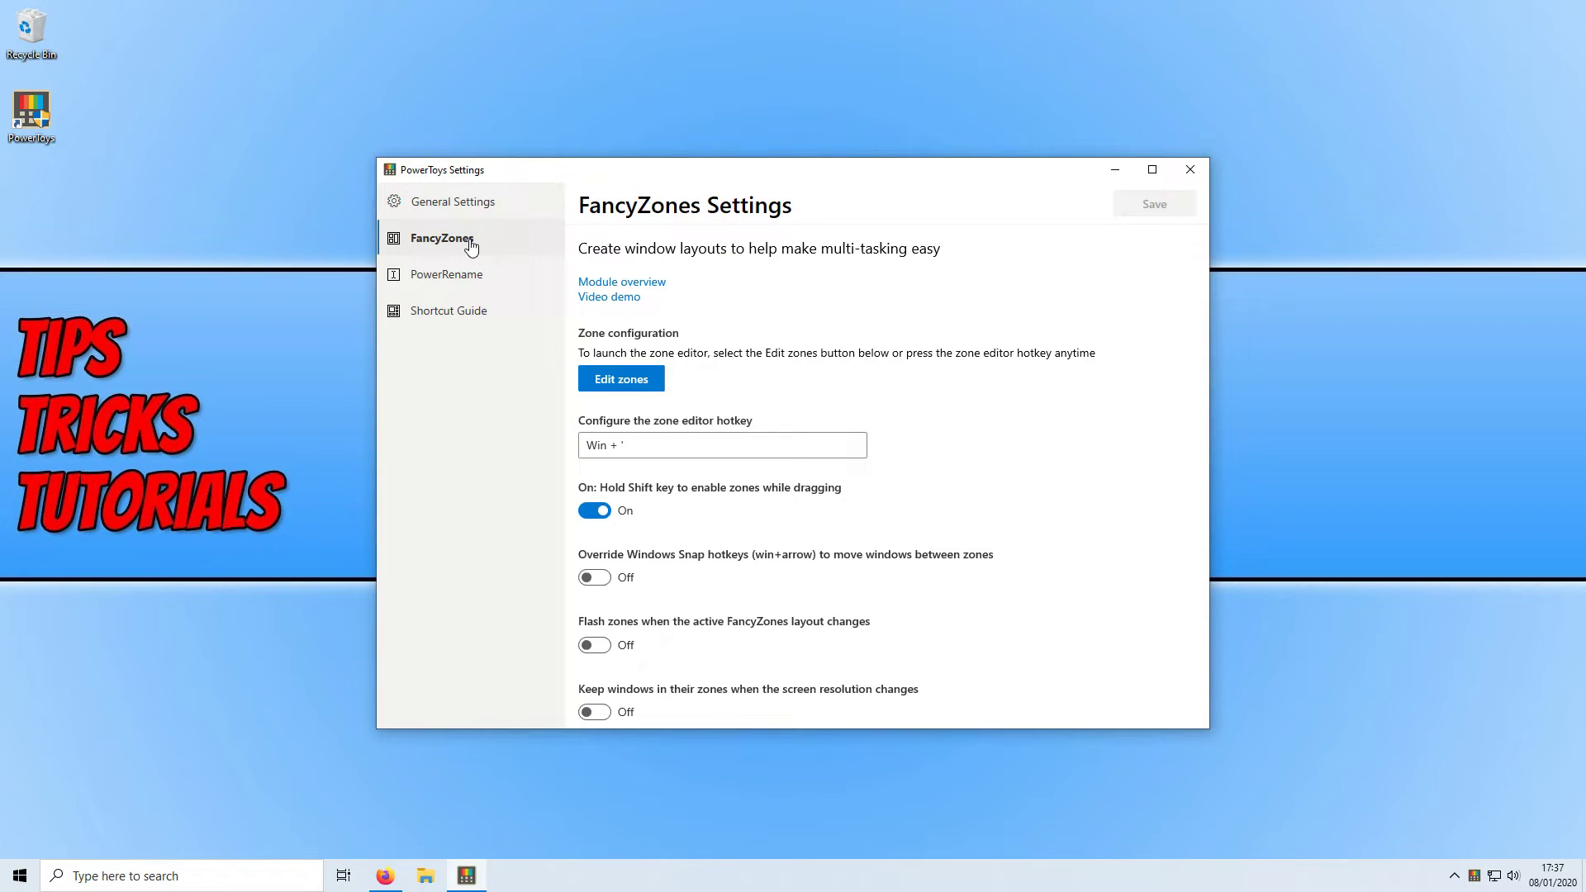
pyautogui.click(647, 387)
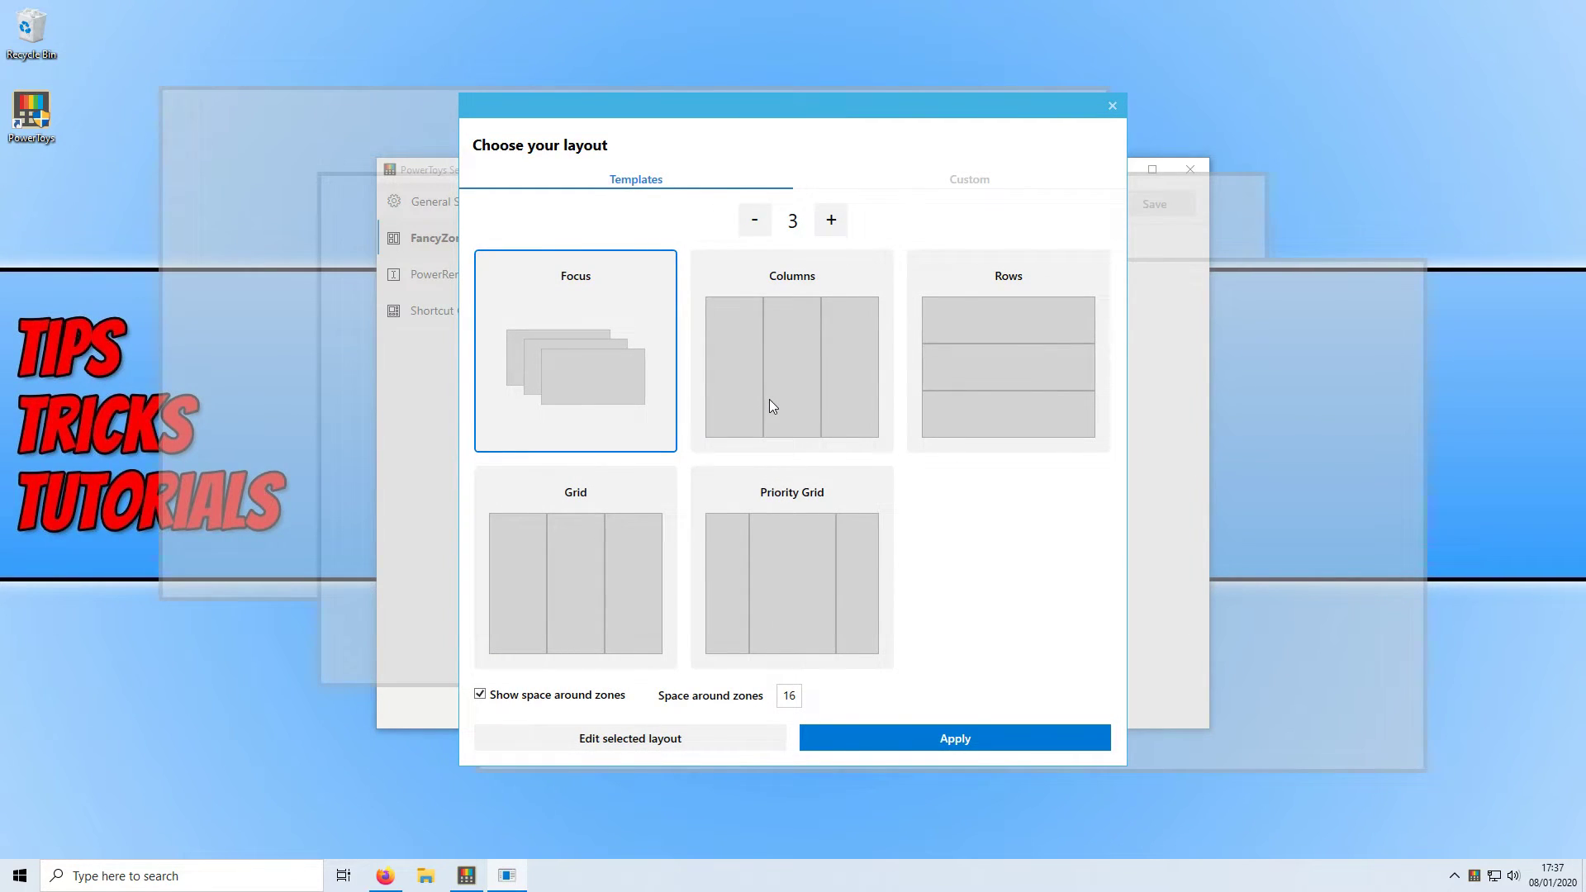
# - Edit the three-column template, split its right column into two stacked zones, and save as Custom Layout 1
pyautogui.click(832, 381)
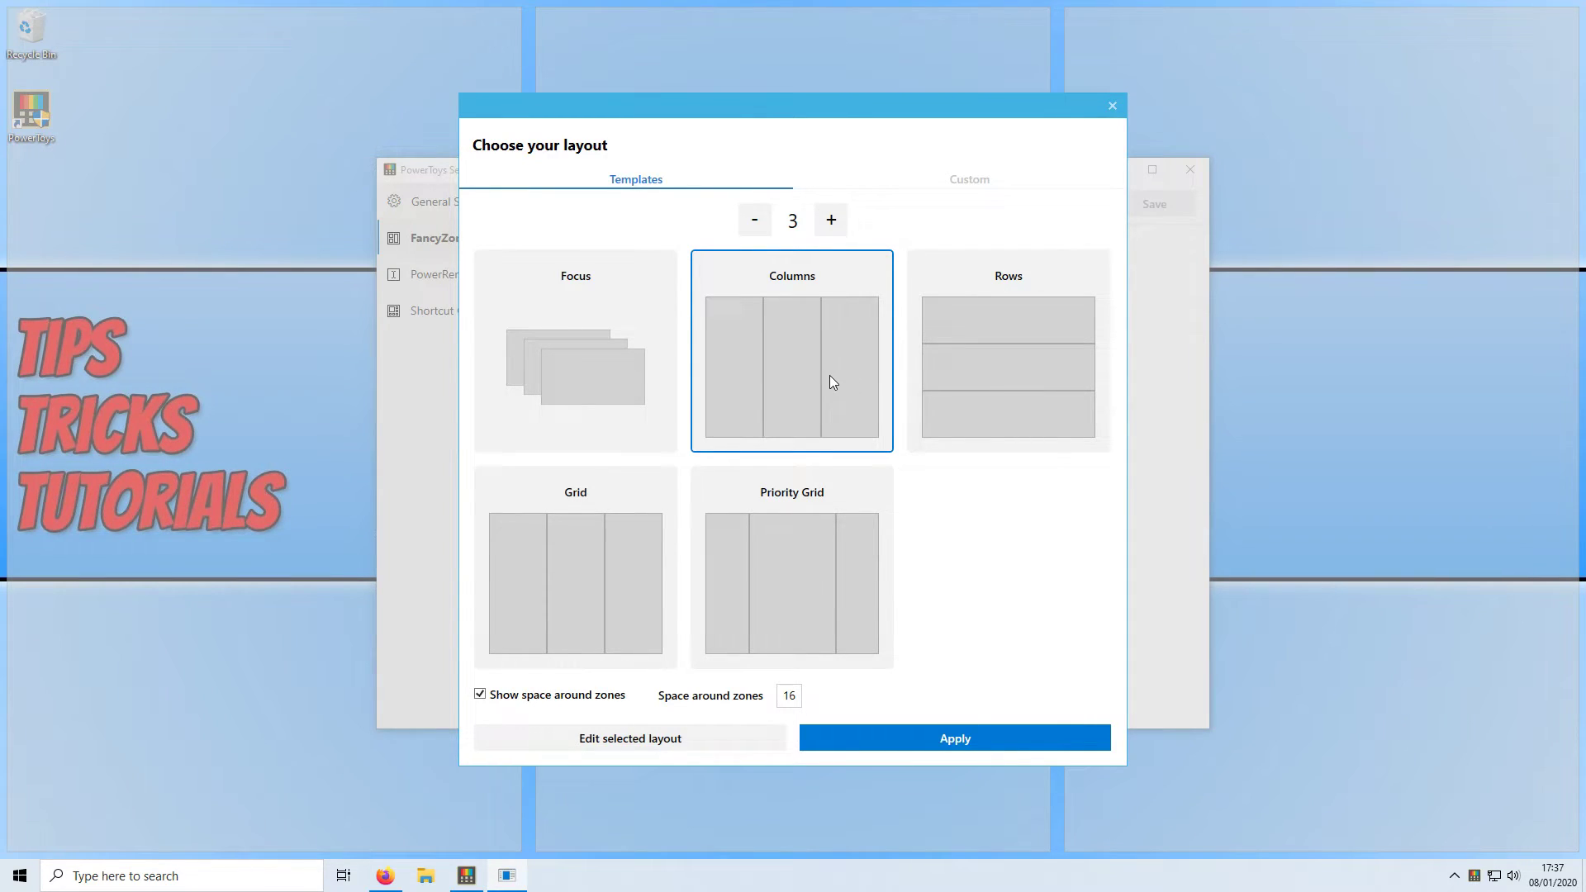
pyautogui.click(648, 748)
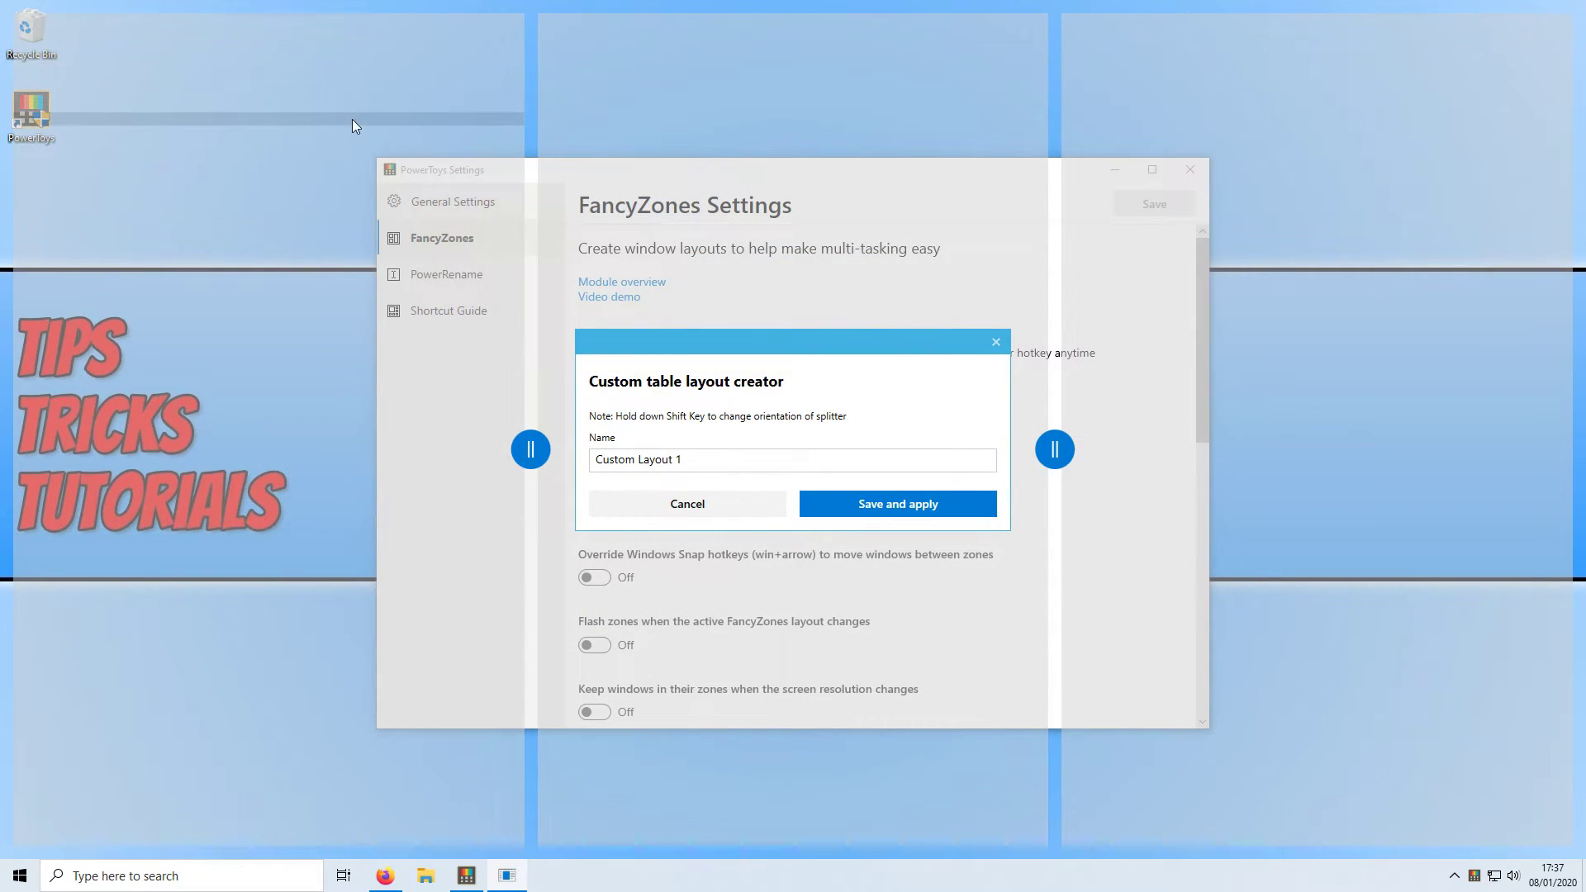
pyautogui.click(1481, 438)
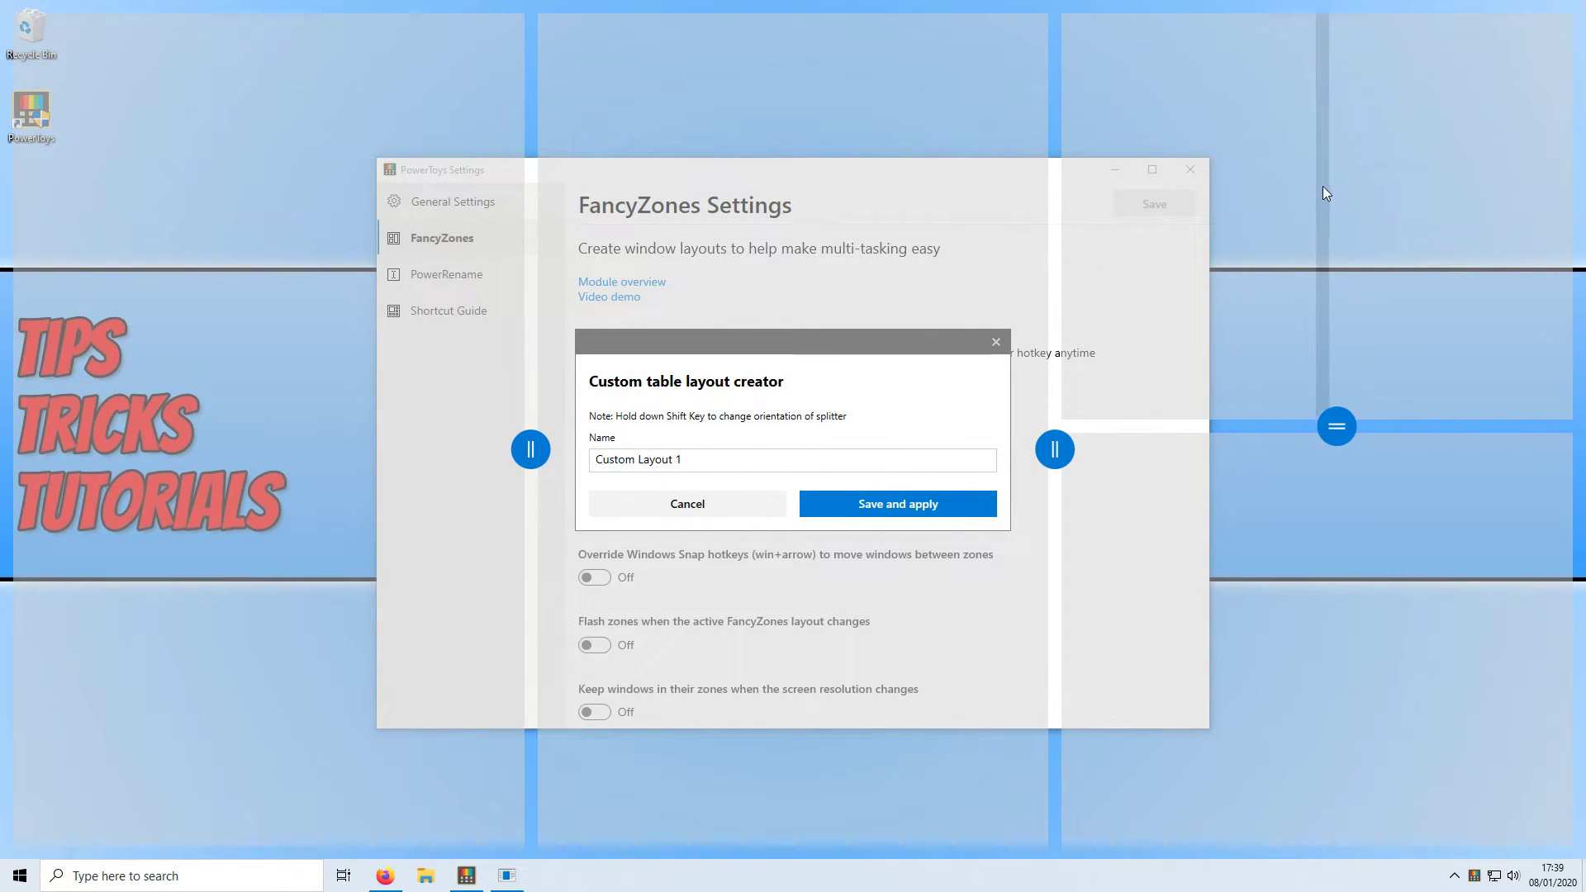
pyautogui.click(931, 506)
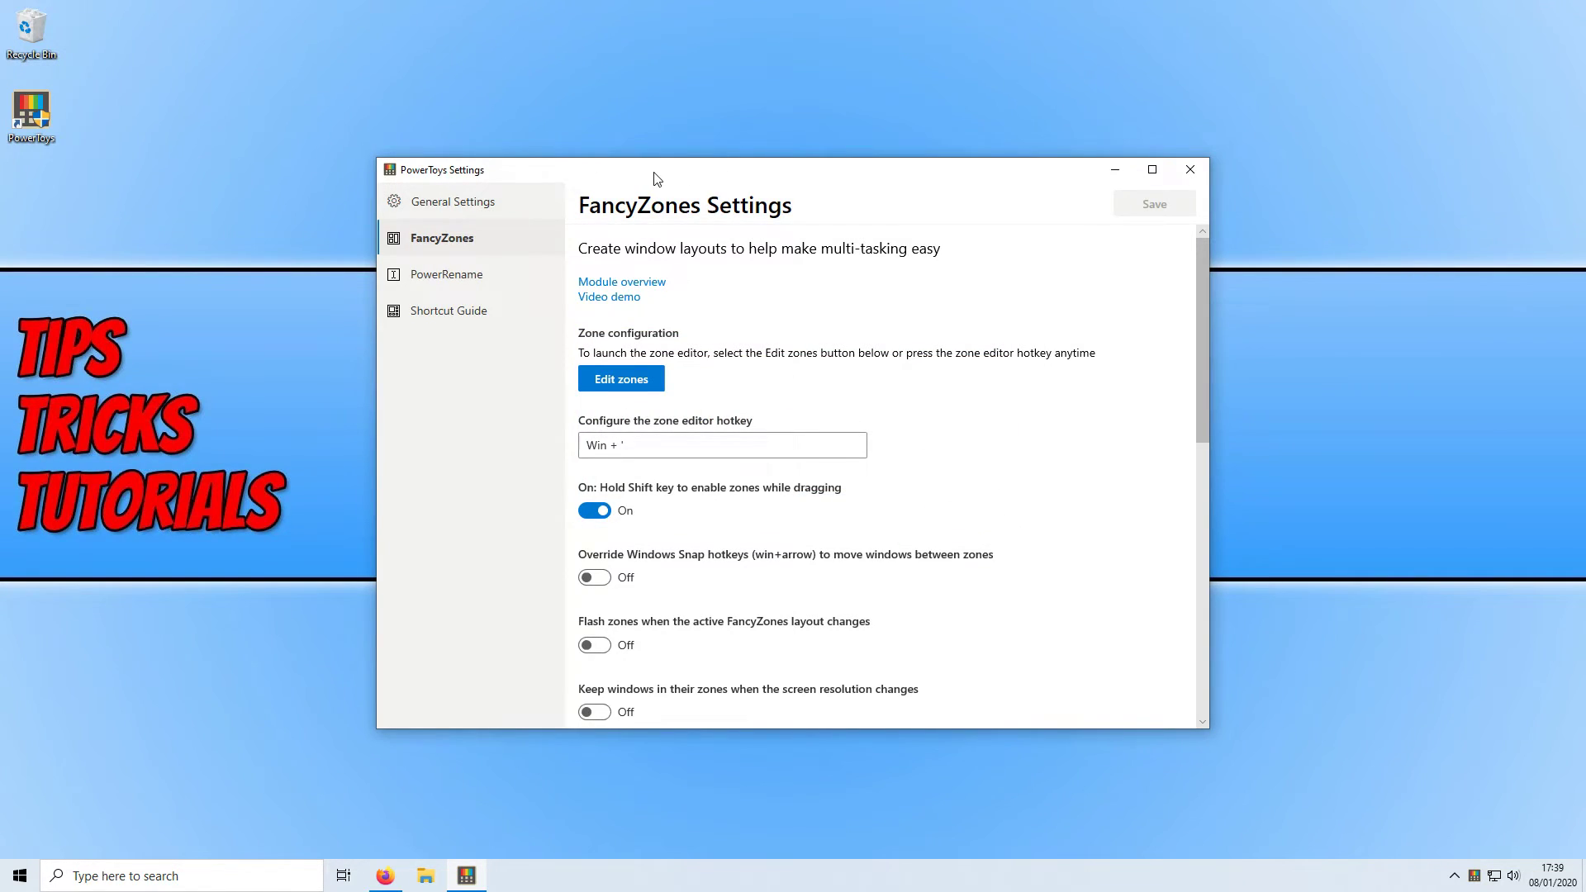
# - Open 'New computer Document - Copy (6).txt' from New folder, then place Notepad left and the folder top-right
pyautogui.moveTo(657, 179); pyautogui.dragTo(1067, 170)
pyautogui.doubleClick(459, 195)
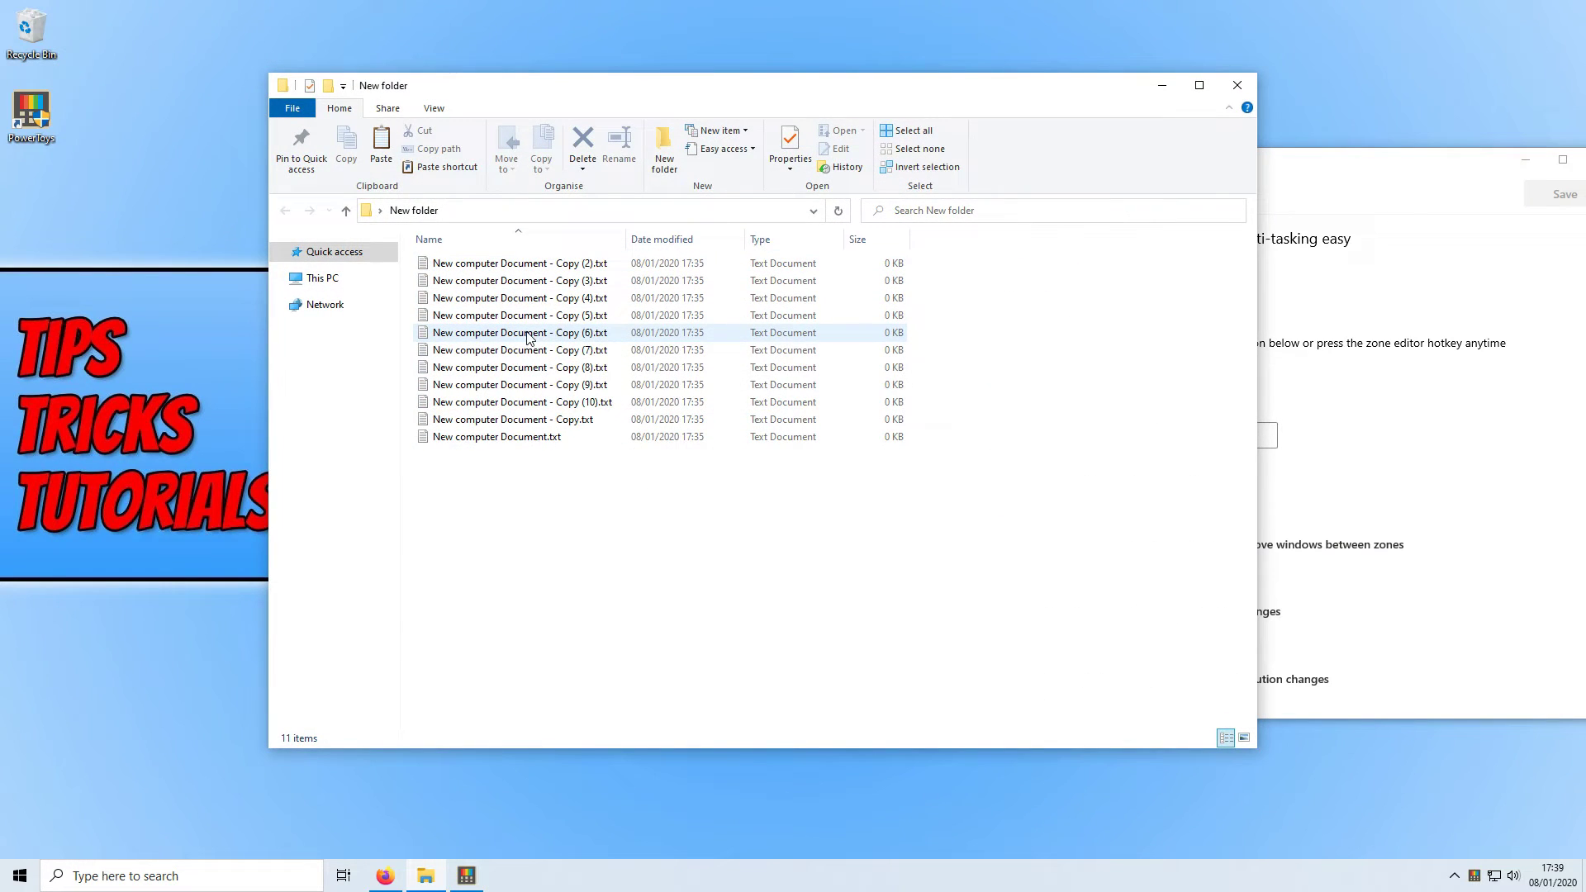
pyautogui.doubleClick(529, 334)
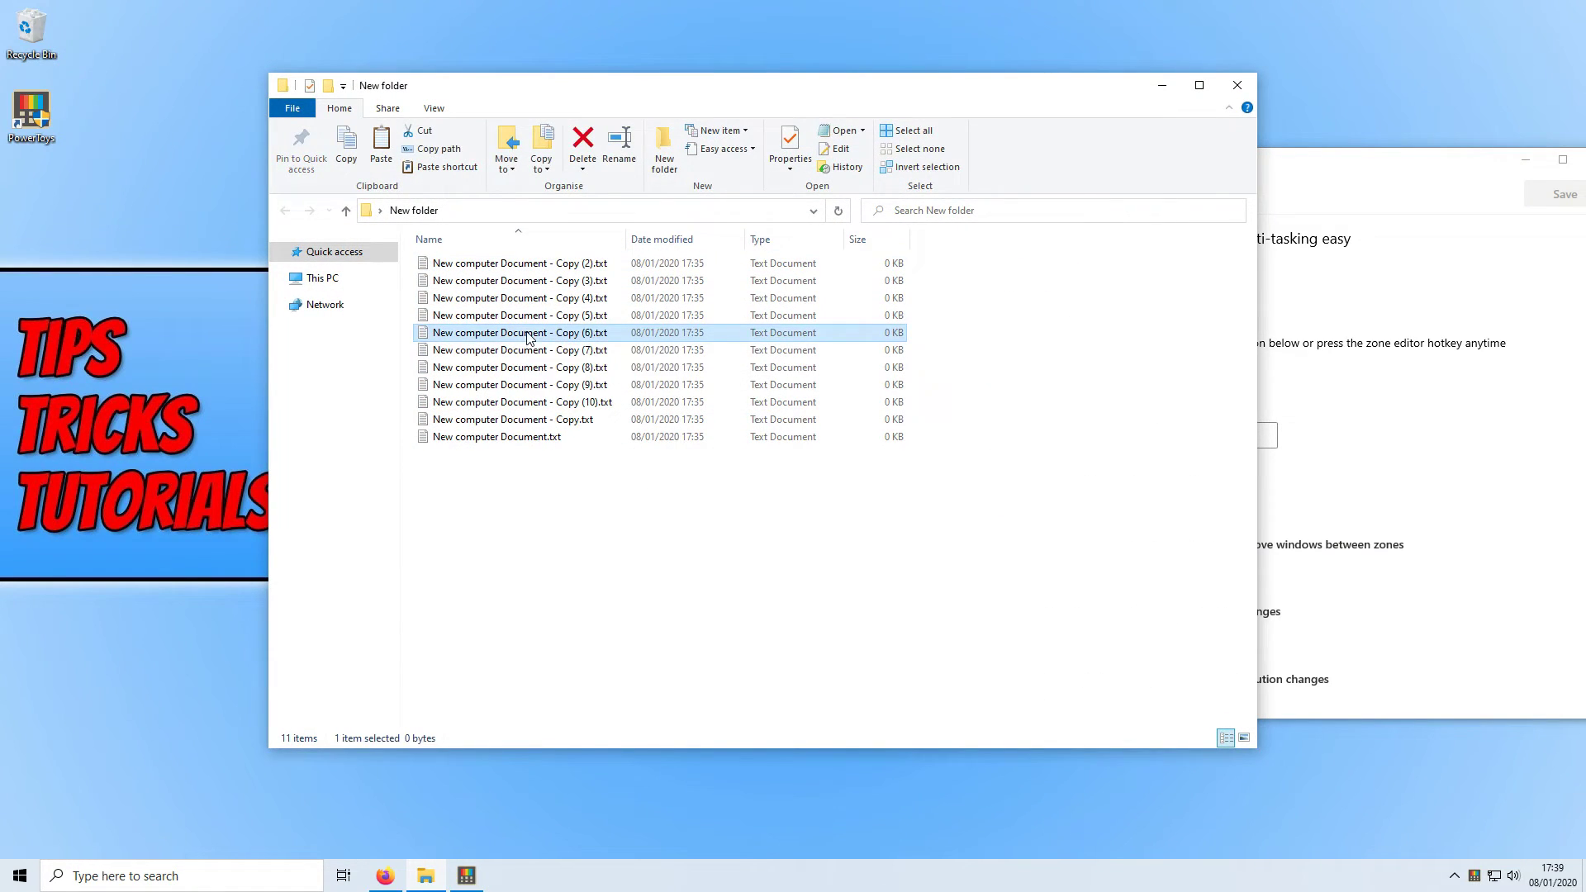
pyautogui.moveTo(490, 78); pyautogui.dragTo(228, 141)
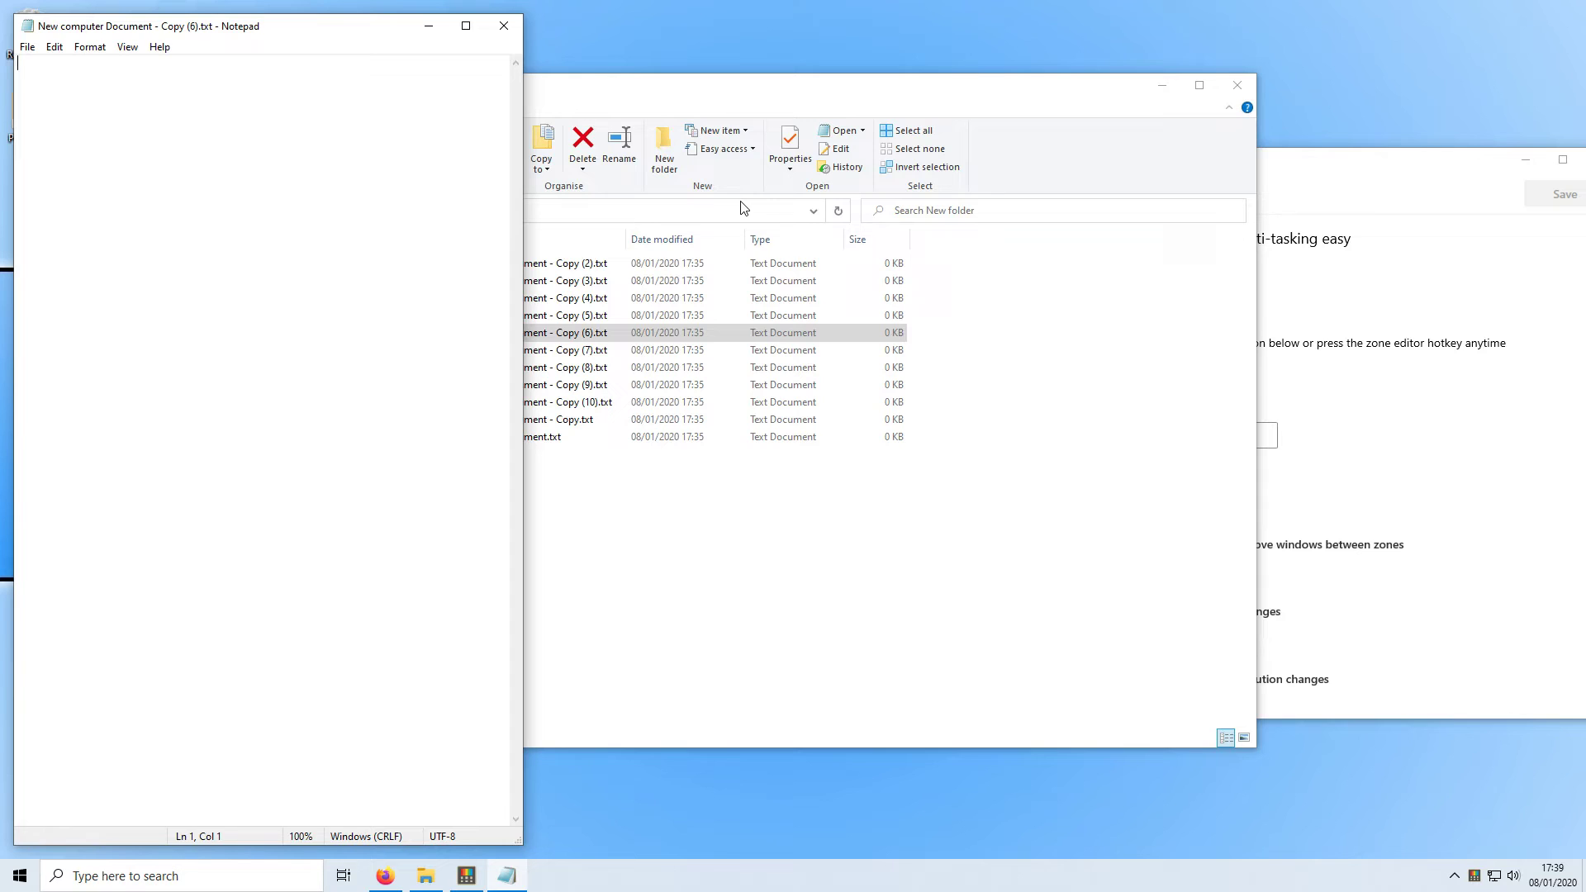
pyautogui.moveTo(716, 92); pyautogui.dragTo(1353, 83)
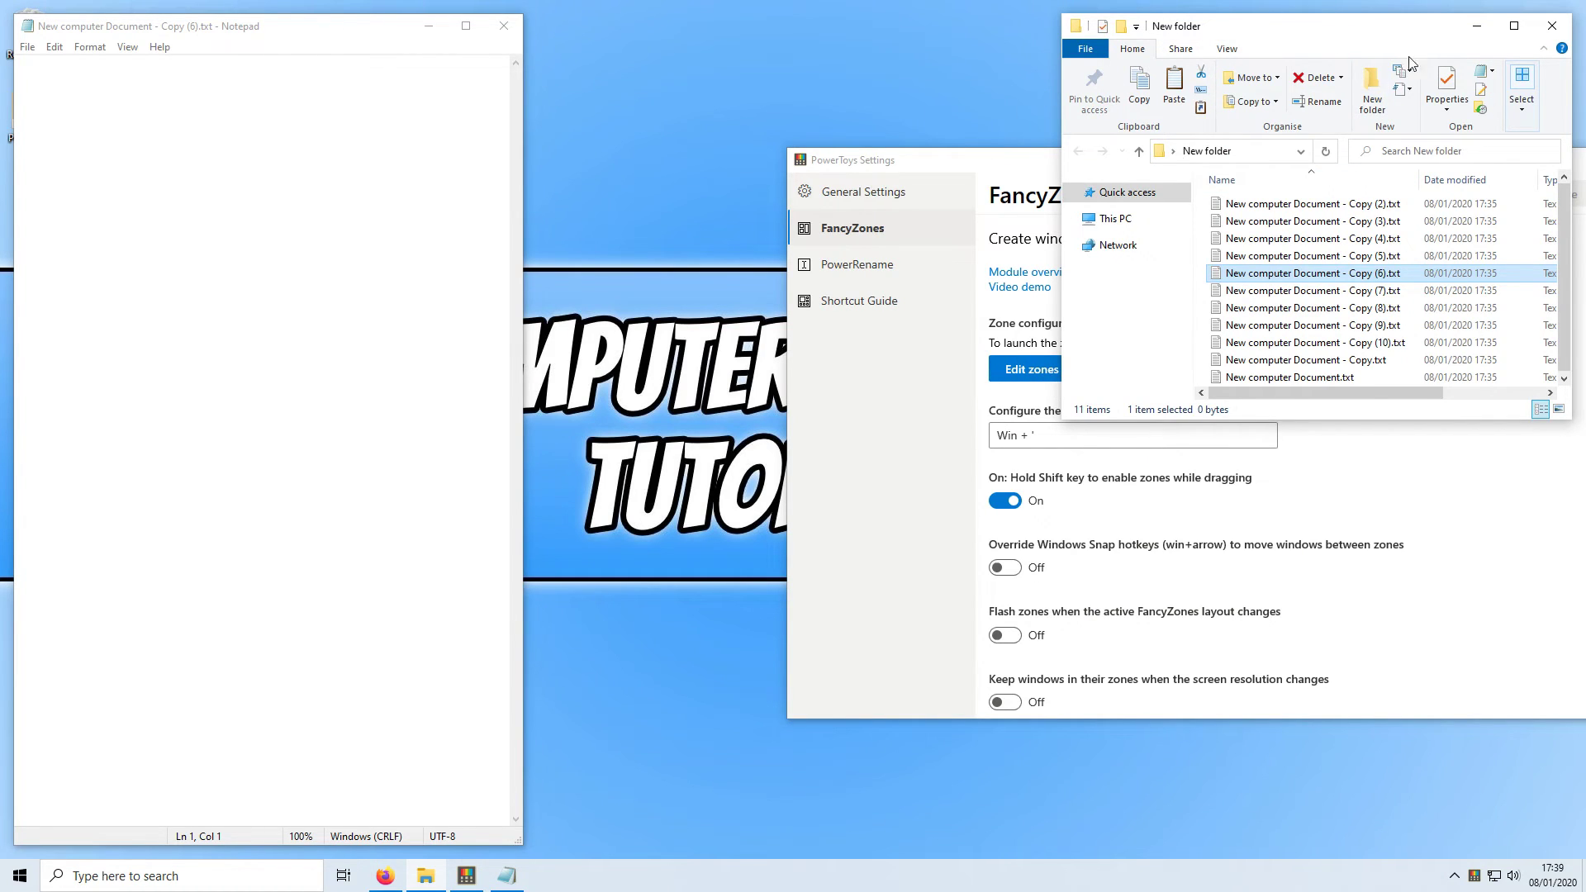
# - Snap the Settings window into the middle zone, pull it back out, then widen it
pyautogui.moveTo(1026, 170); pyautogui.dragTo(805, 214)
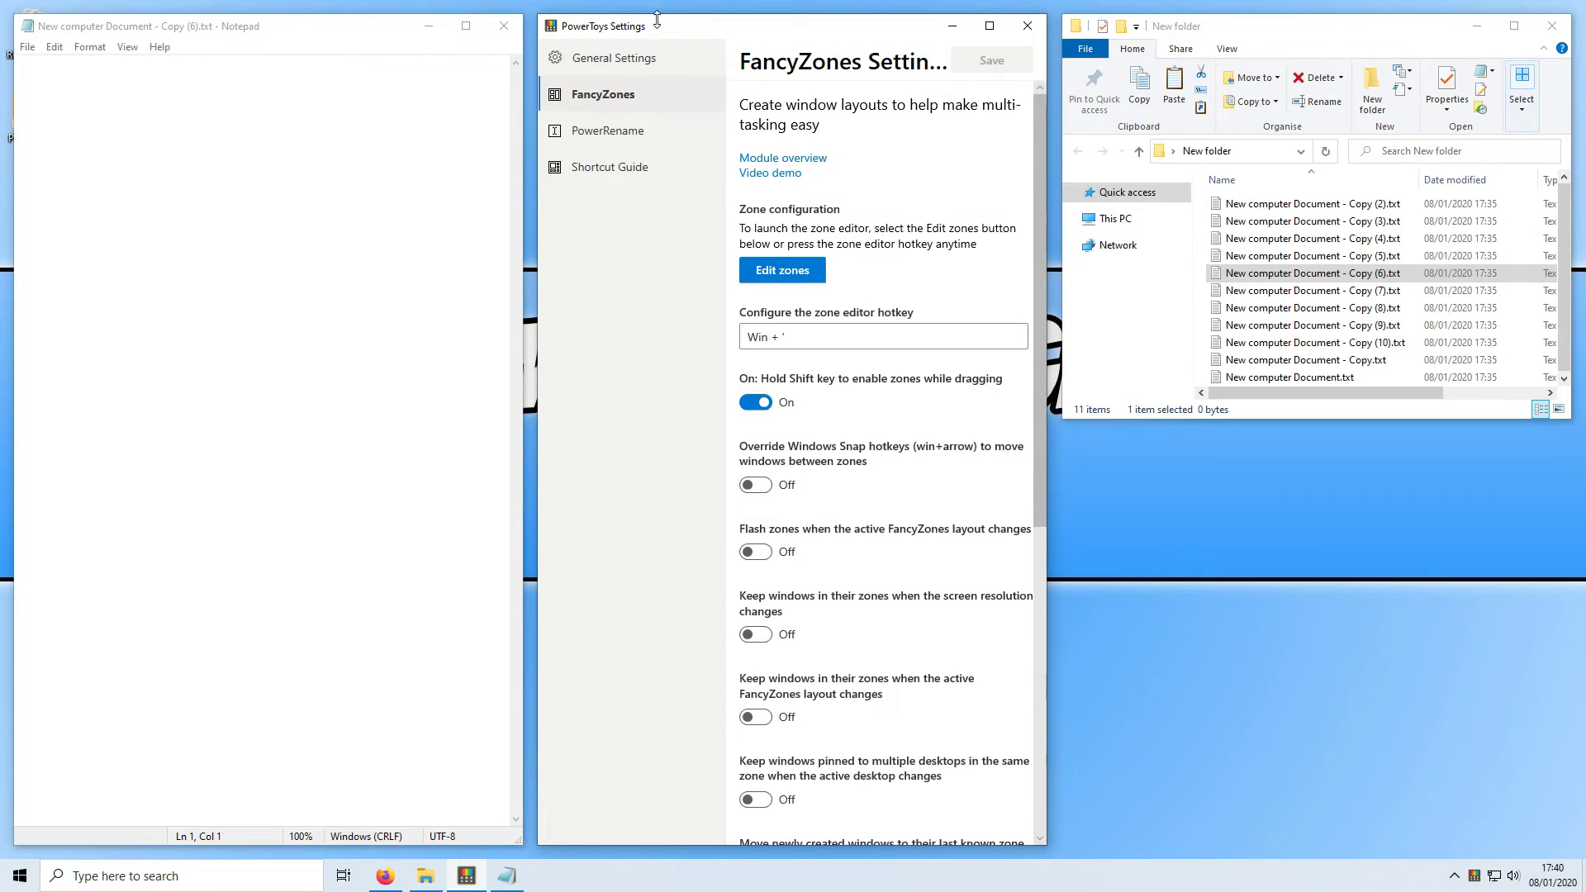
pyautogui.moveTo(661, 29); pyautogui.dragTo(554, 126)
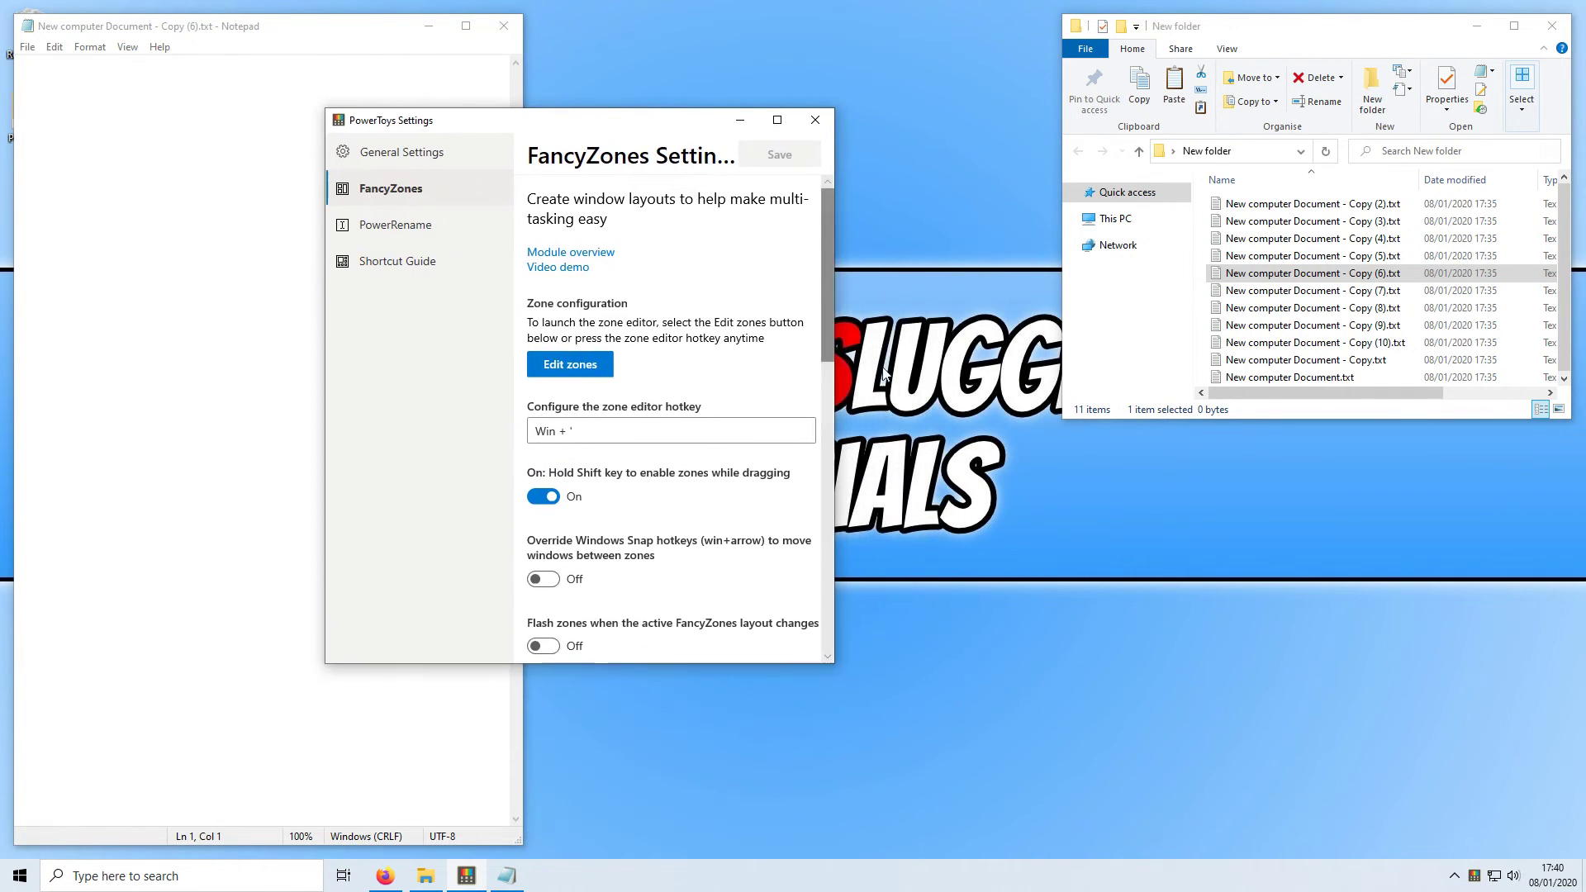
pyautogui.moveTo(838, 336); pyautogui.dragTo(1241, 443)
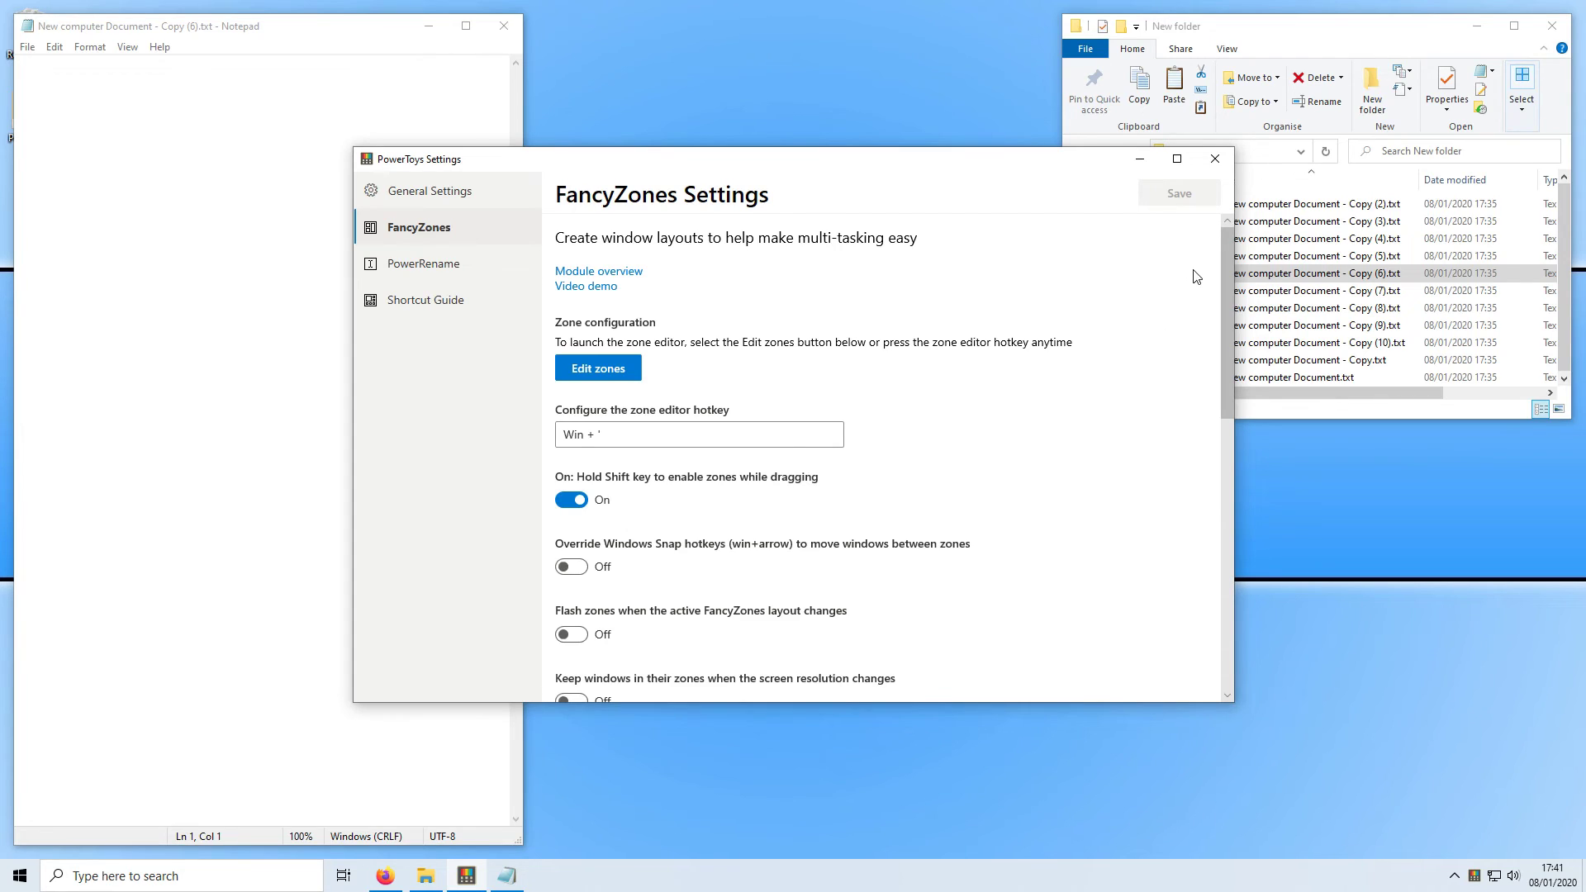
# - Scroll through FancyZones, then view the PowerRename and Shortcut Guide settings (900 ms, 90% opacity)
pyautogui.moveTo(1225, 261); pyautogui.dragTo(1189, 565)
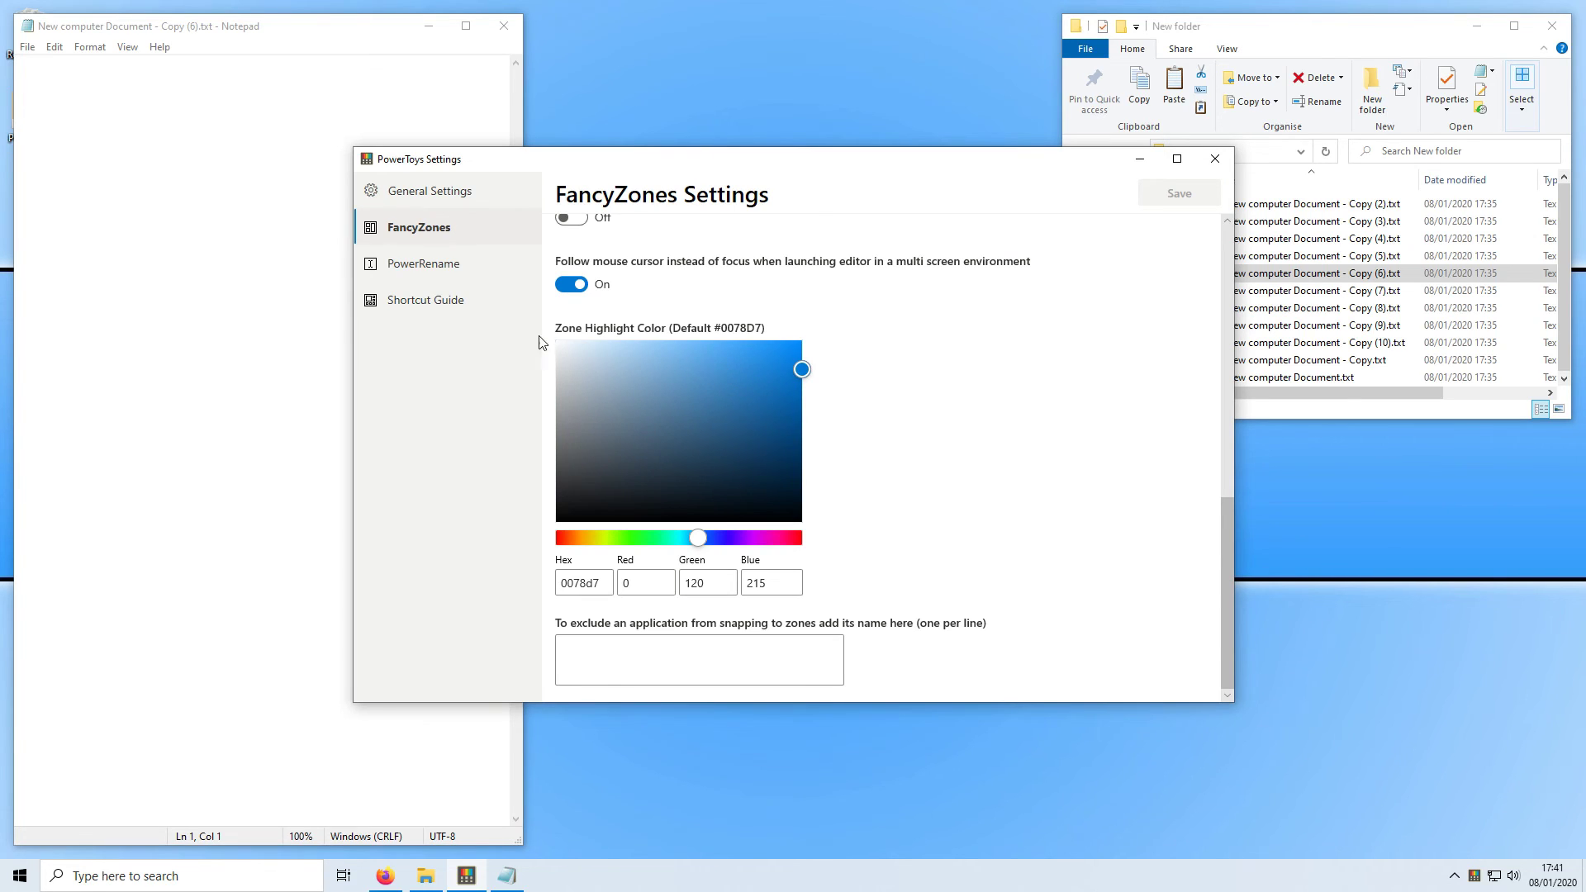
pyautogui.click(421, 272)
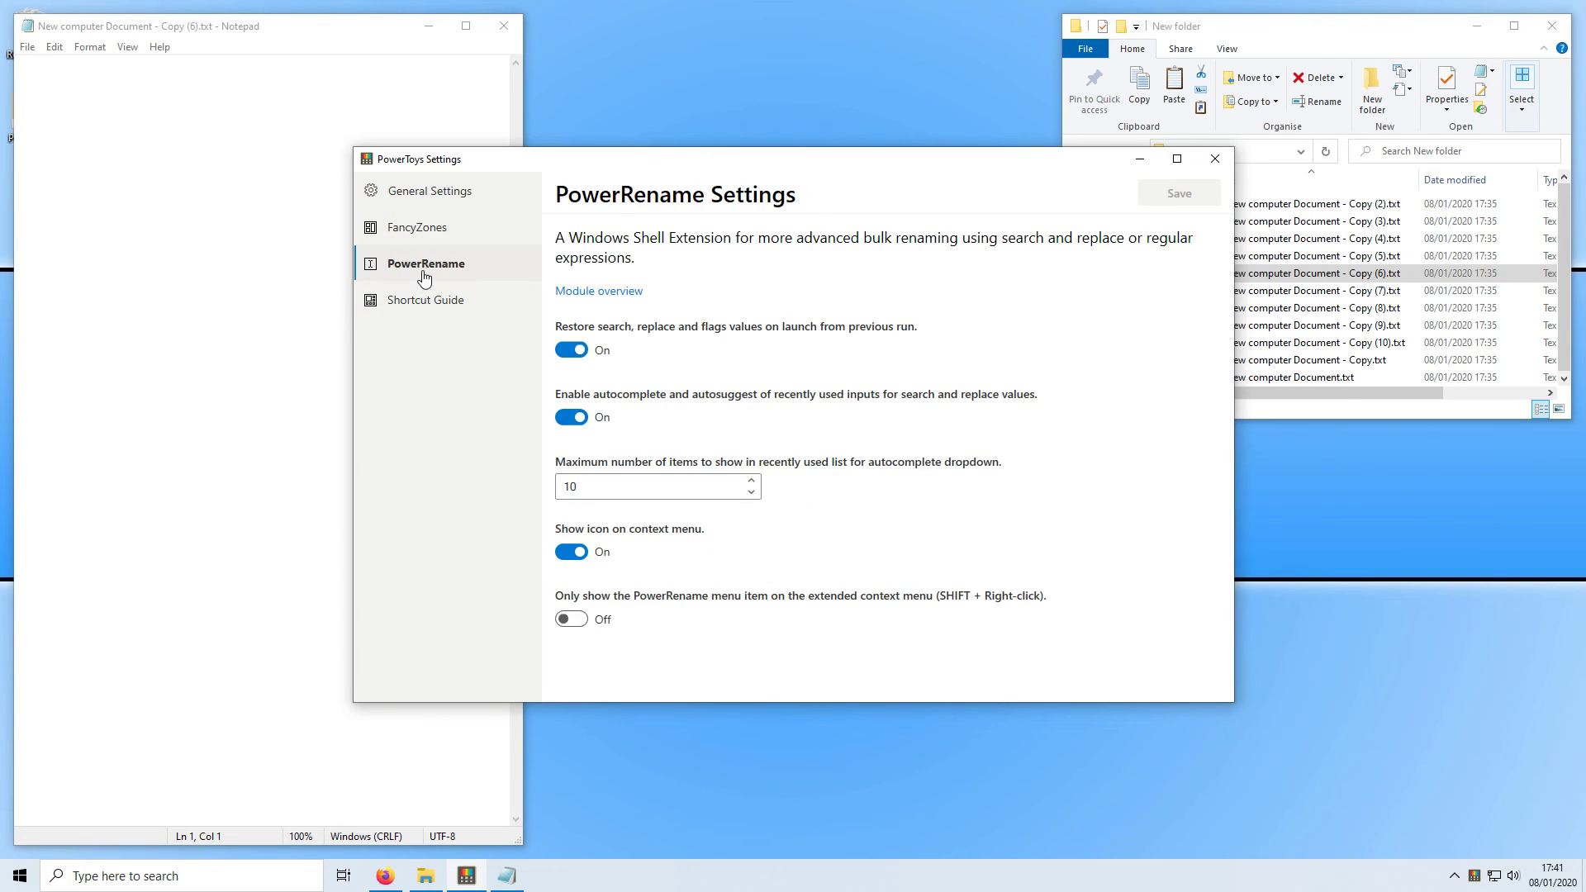
pyautogui.click(487, 314)
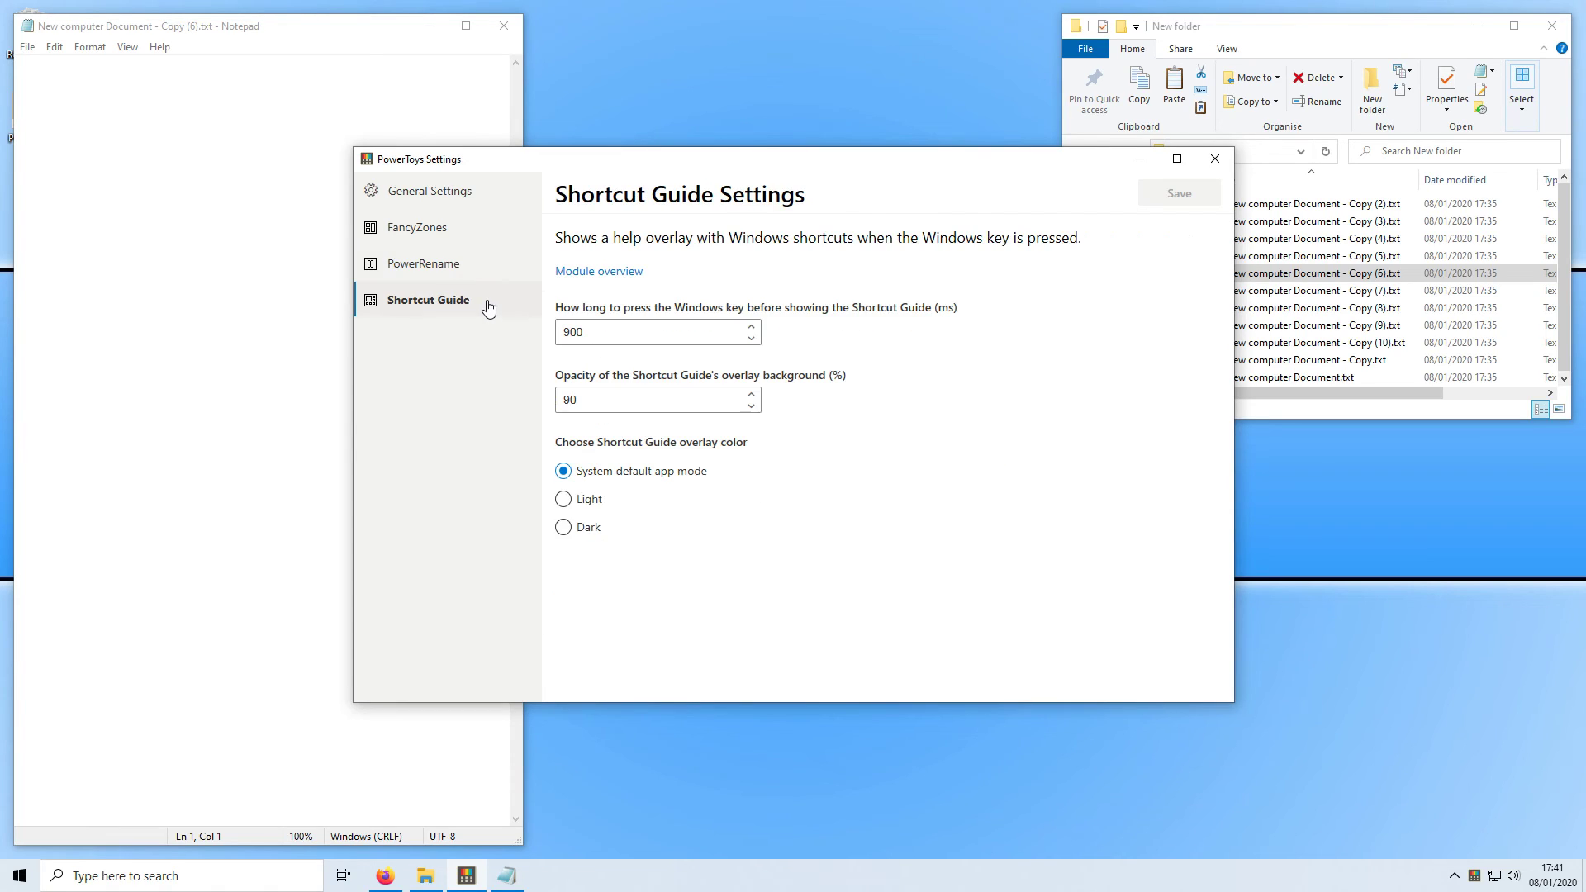